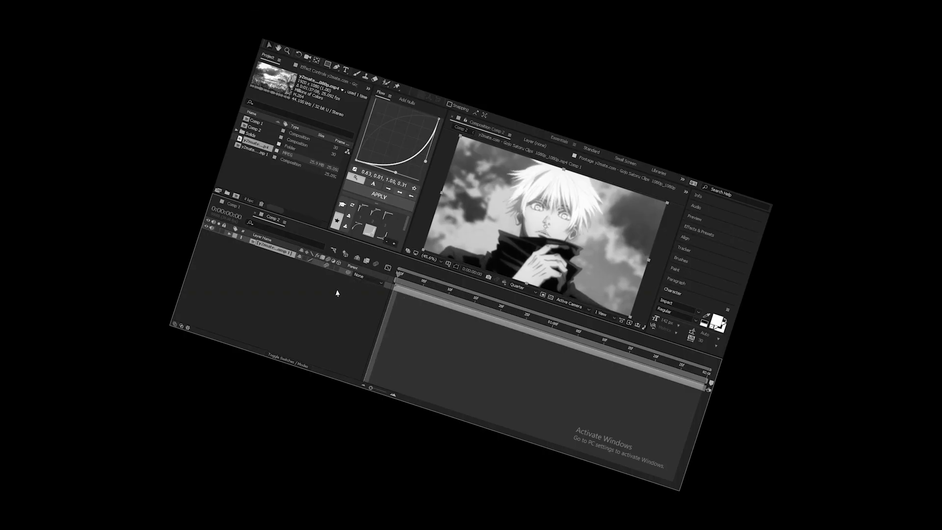
# Add a camera and four chained adjustment layers to Comp 2.
pyautogui.rightClick(195, 399)
pyautogui.moveTo(225, 407)
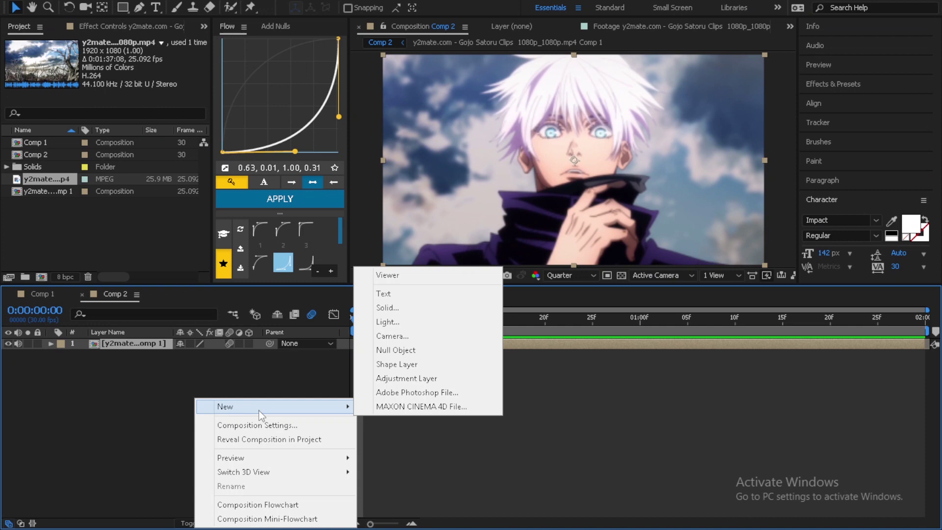
pyautogui.click(392, 336)
pyautogui.click(603, 398)
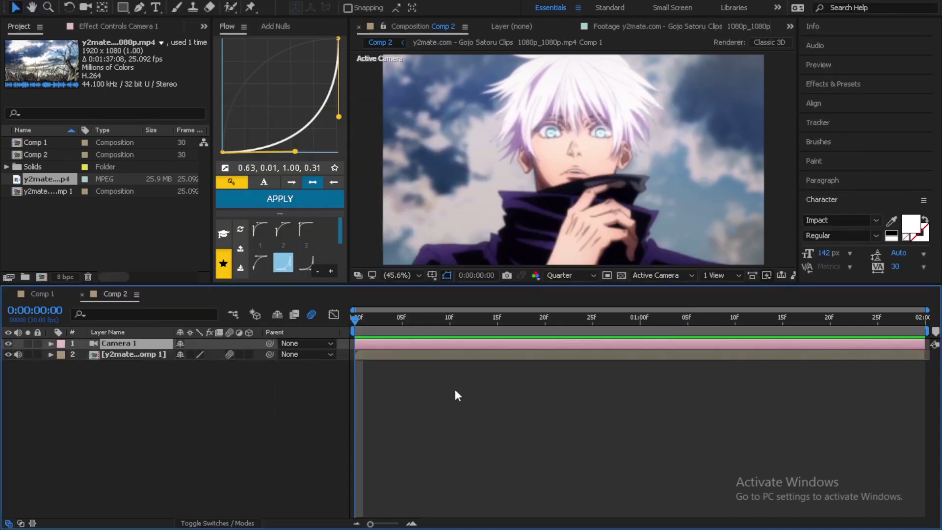
pyautogui.click(275, 25)
pyautogui.click(276, 201)
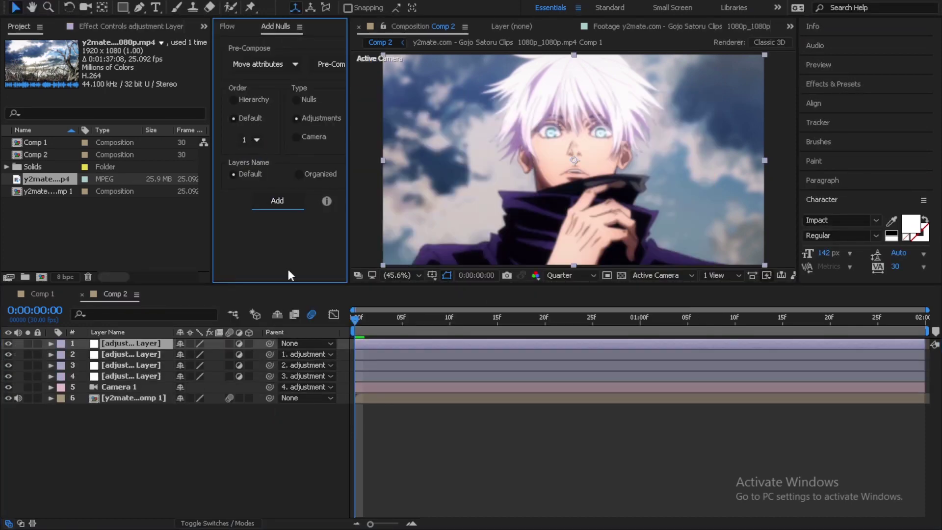
# Add a white text layer reading 'TEXT 1'.
pyautogui.rightClick(133, 428)
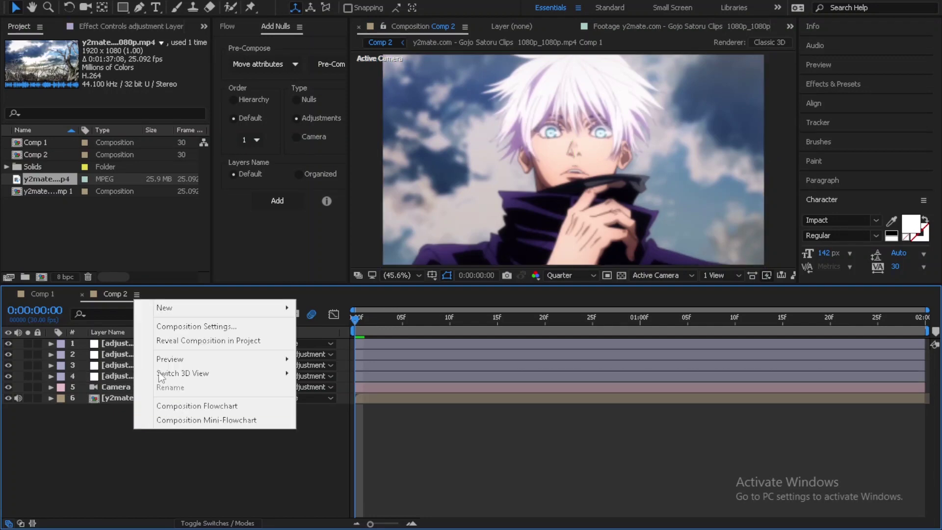
pyautogui.click(339, 328)
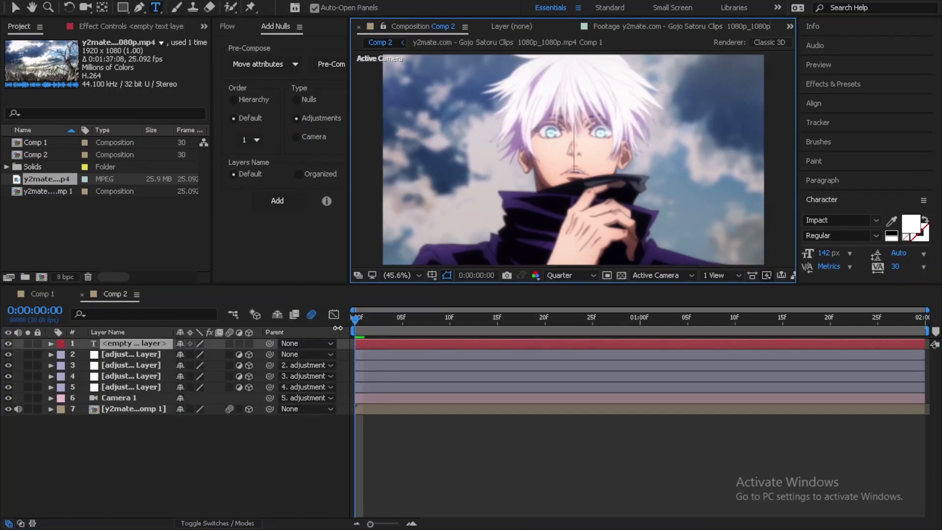
pyautogui.write('TEX')
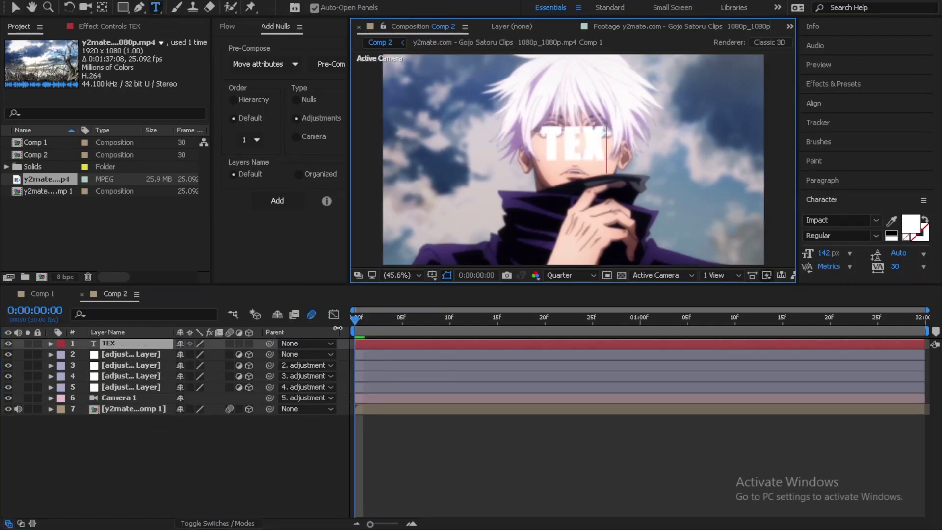
pyautogui.write('T 1')
pyautogui.click(131, 344)
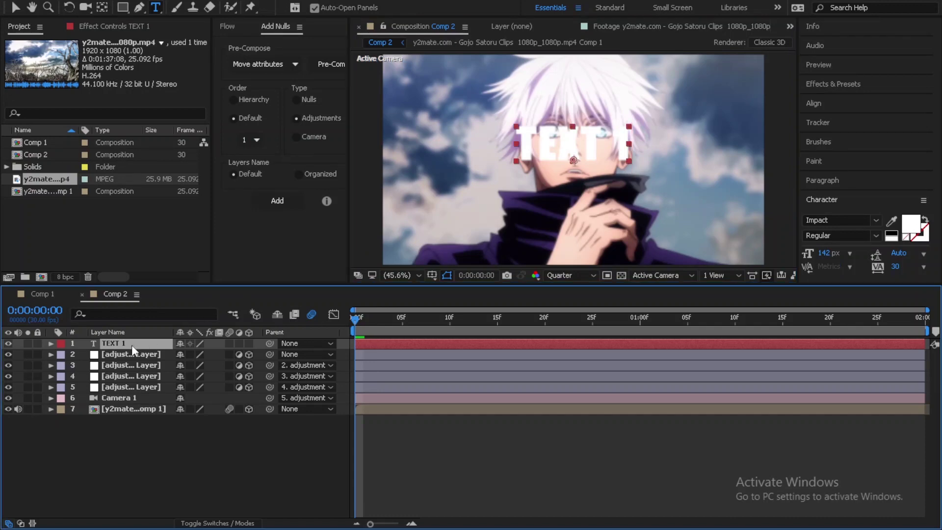
# Hide the anime footage layer and show a Proportional Grid in the viewer.
pyautogui.click(7, 408)
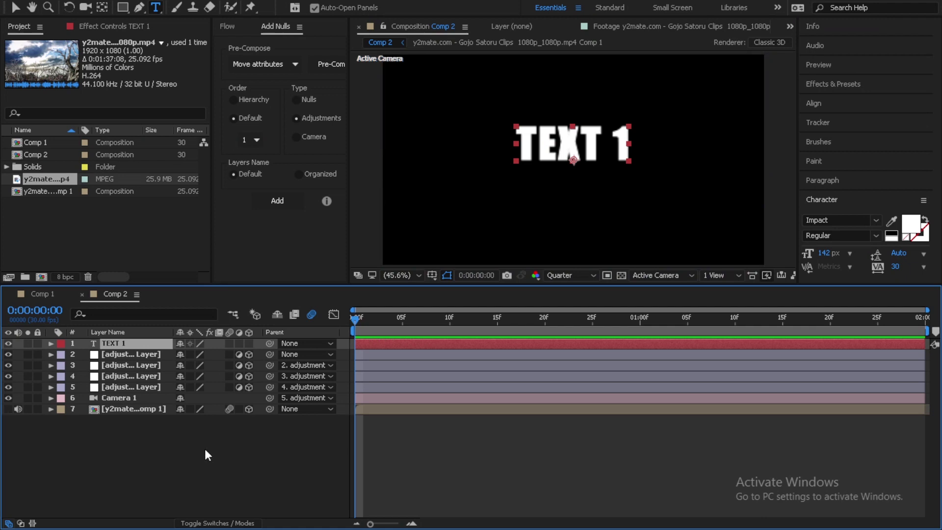
pyautogui.click(446, 275)
pyautogui.click(455, 304)
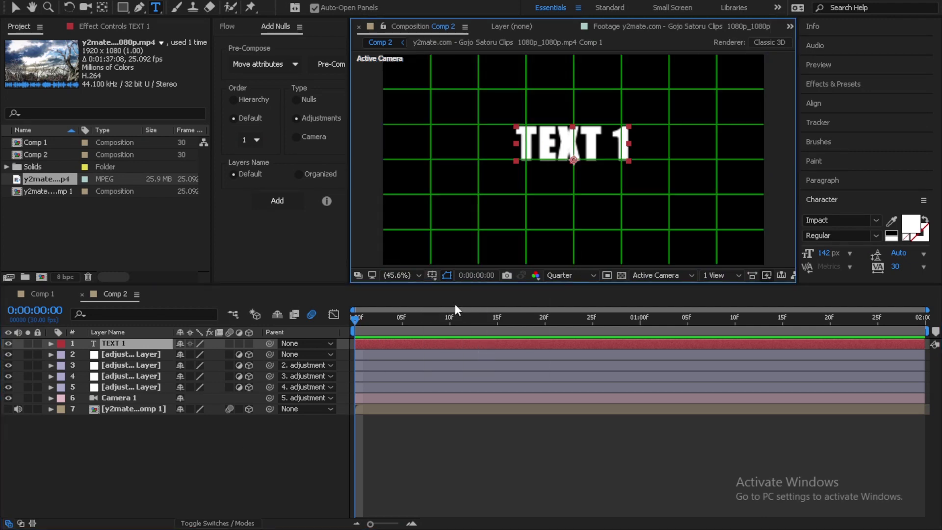
pyautogui.click(420, 440)
# Draw a horizontal pink Pen line beneath TEXT 1, then turn the grid off.
pyautogui.press('g')
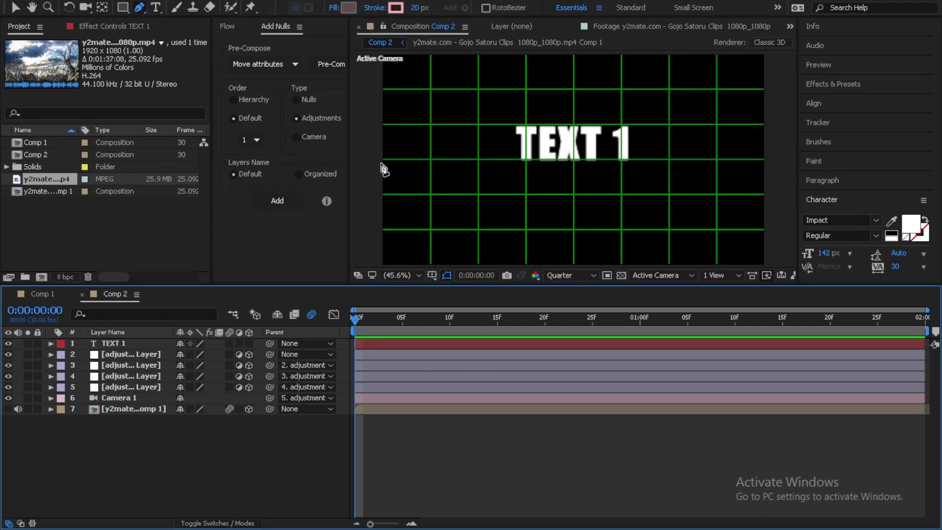
pyautogui.click(371, 161)
pyautogui.click(779, 161)
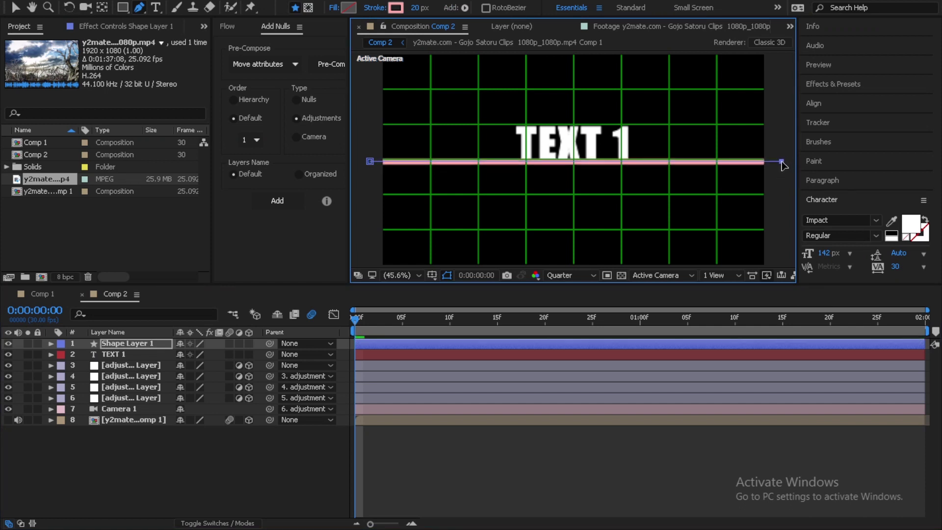
pyautogui.press('v')
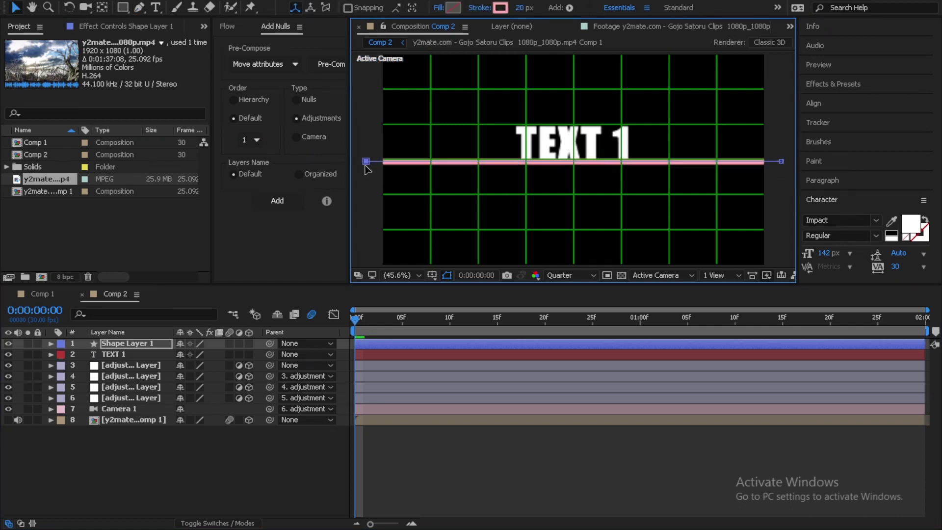
pyautogui.click(122, 343)
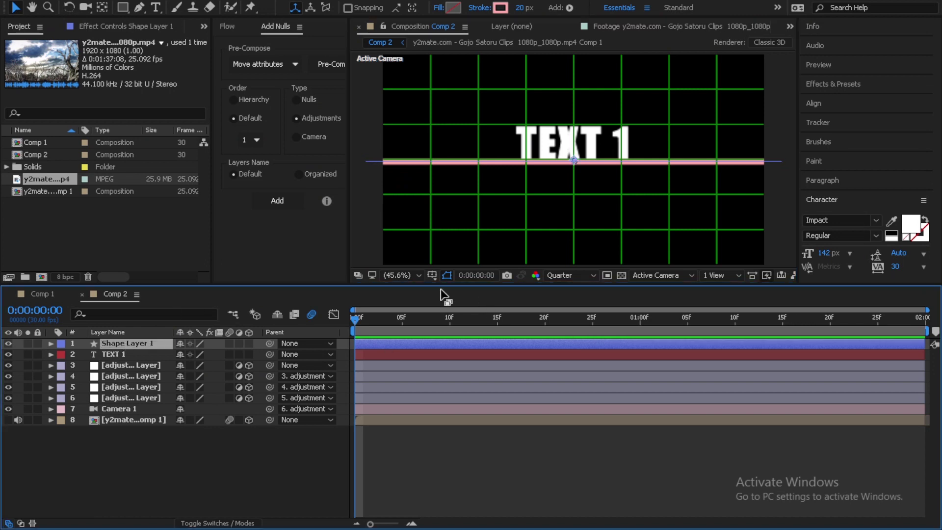
pyautogui.click(433, 275)
pyautogui.click(455, 305)
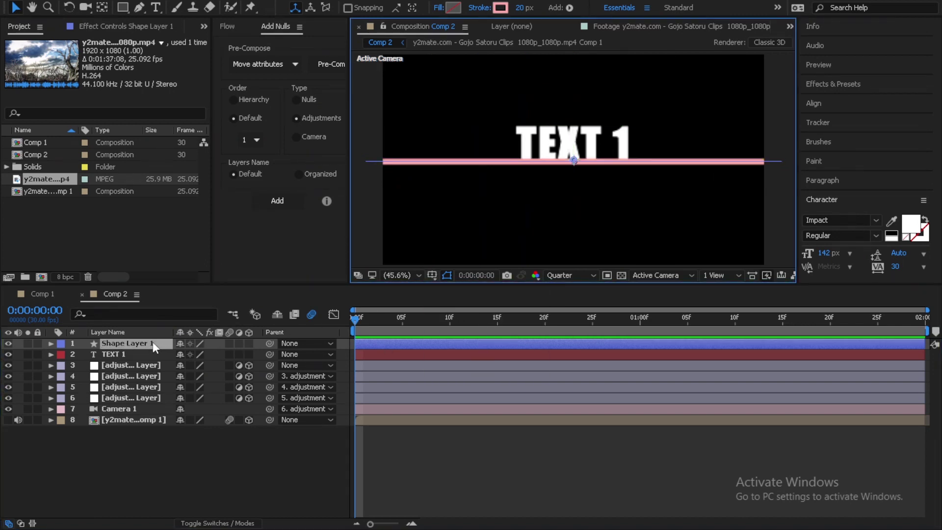
# Unlink the line's scale and stretch Scale X much wider.
pyautogui.press('s')
pyautogui.click(179, 354)
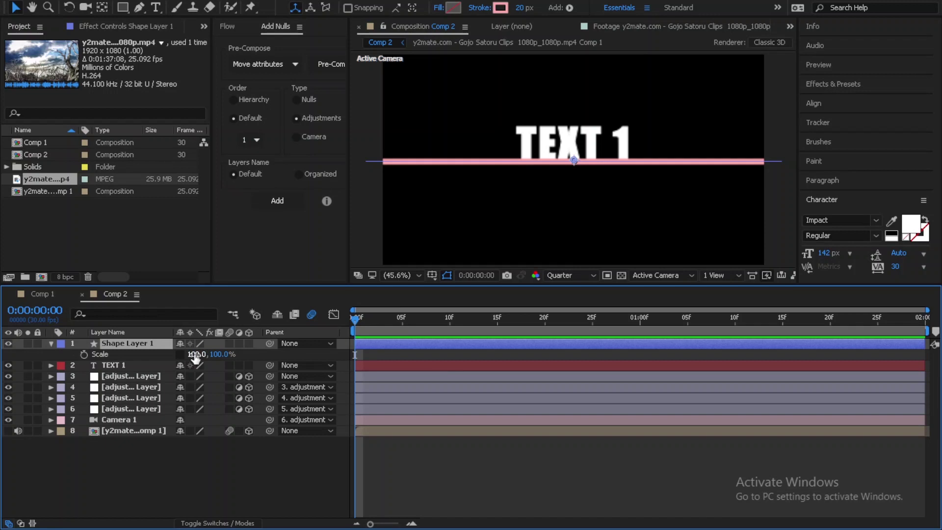
pyautogui.moveTo(197, 354); pyautogui.dragTo(495, 355)
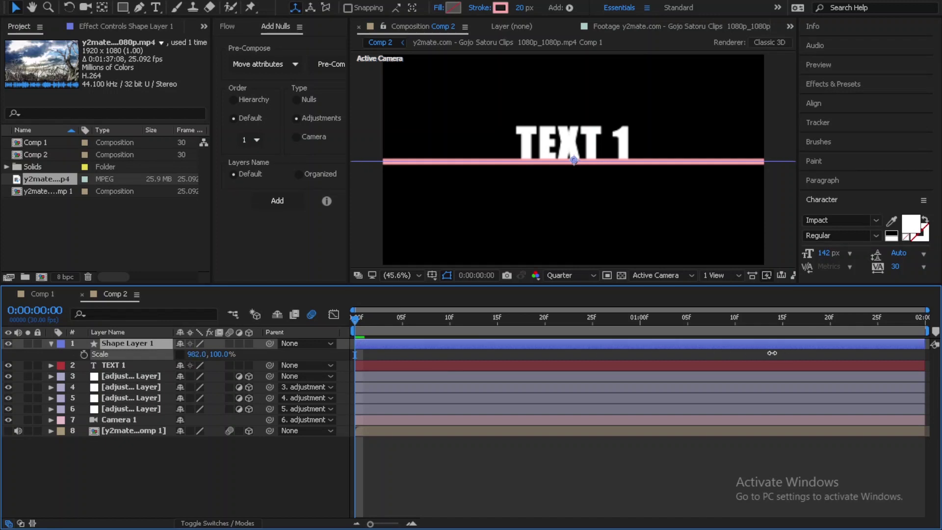
pyautogui.click(49, 343)
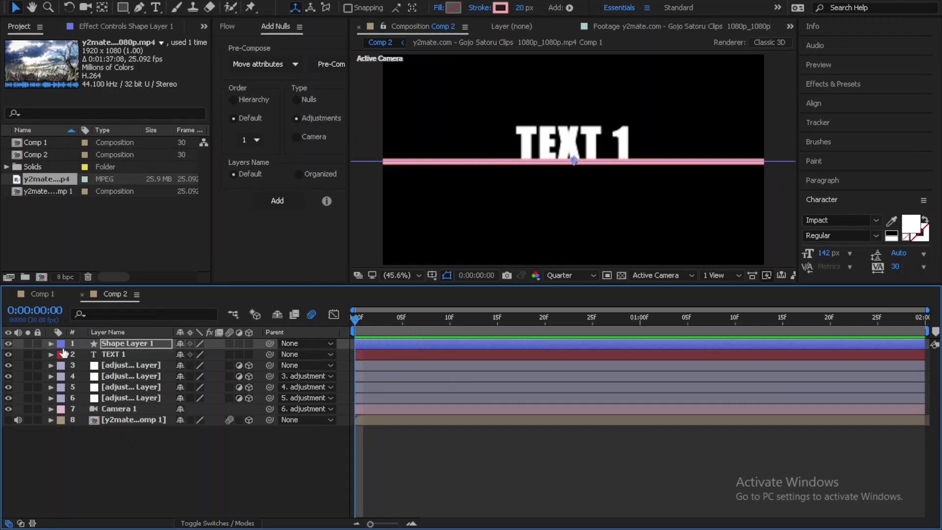
# Make TEXT 1 and the line 3D layers and duplicate both with Ctrl+D.
pyautogui.keyDown('shift'); pyautogui.click(138, 353); pyautogui.keyUp('shift')
pyautogui.click(249, 344)
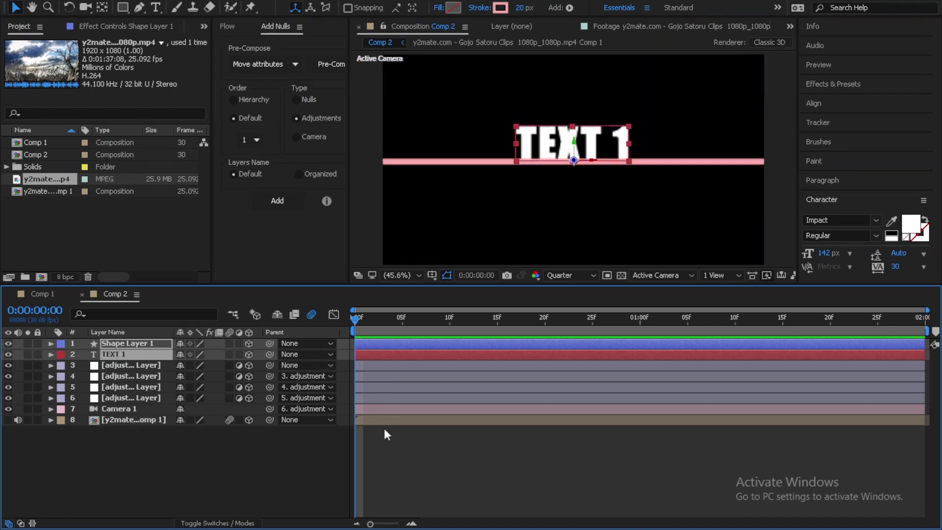
pyautogui.click(187, 443)
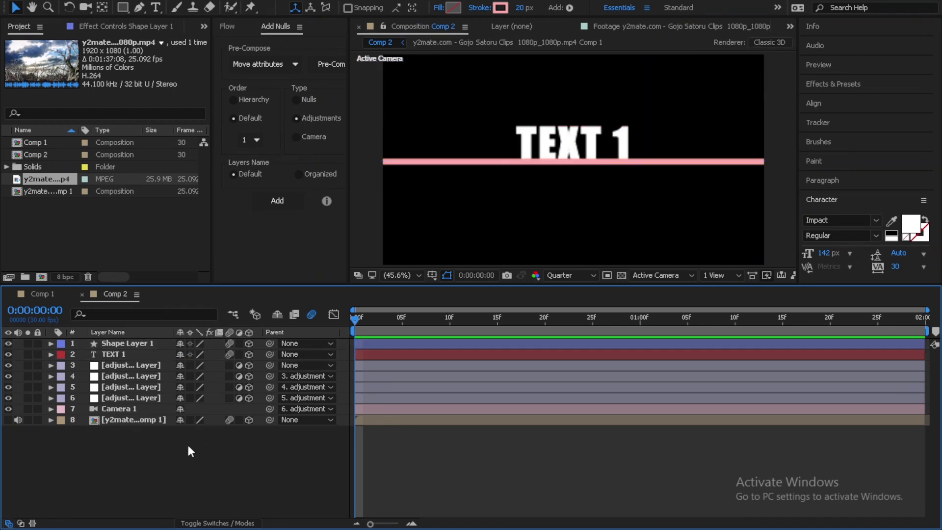
pyautogui.click(120, 352)
pyautogui.keyDown('shift'); pyautogui.click(125, 342); pyautogui.keyUp('shift')
pyautogui.hotkey('ctrl', 'd')
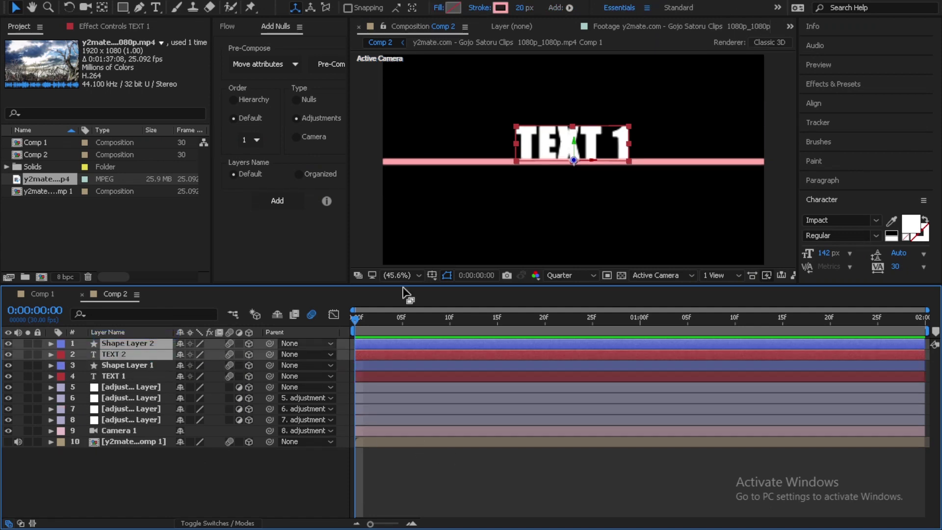
# Move the duplicate title right of TEXT 1 and retype it as 'TEXT 2'.
pyautogui.moveTo(601, 140); pyautogui.dragTo(720, 139)
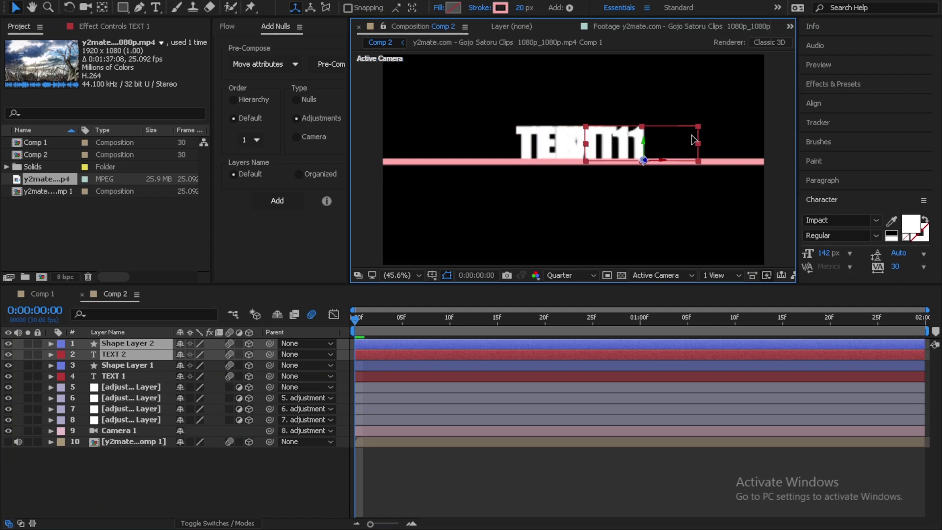
pyautogui.click(448, 452)
pyautogui.click(114, 358)
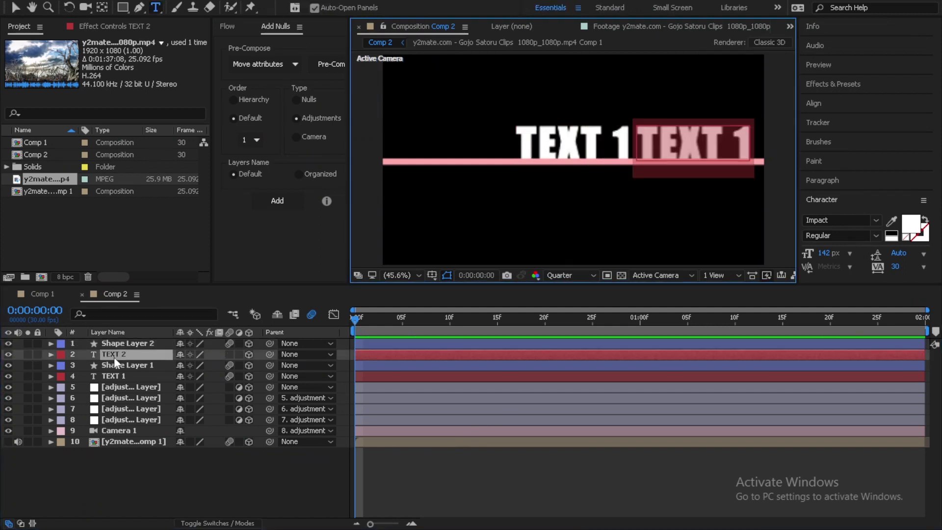
pyautogui.write('TEXT 2')
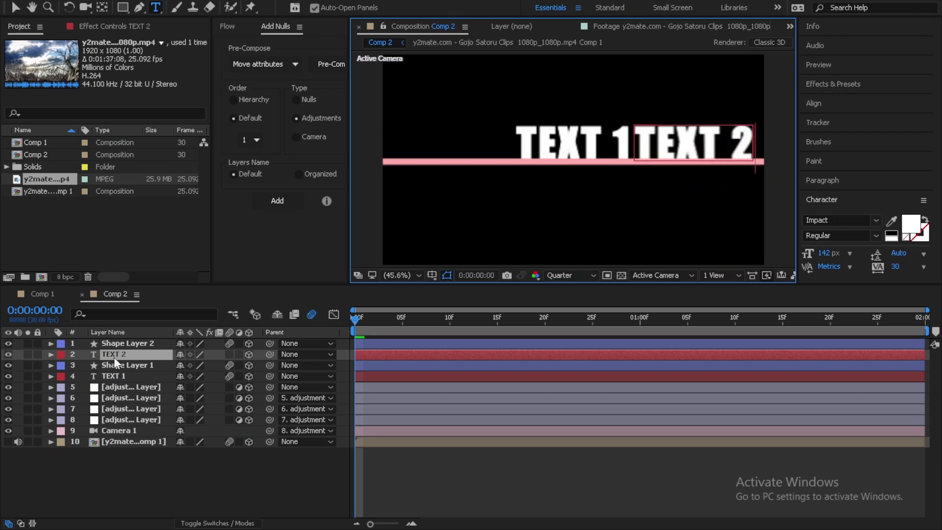
pyautogui.click(220, 480)
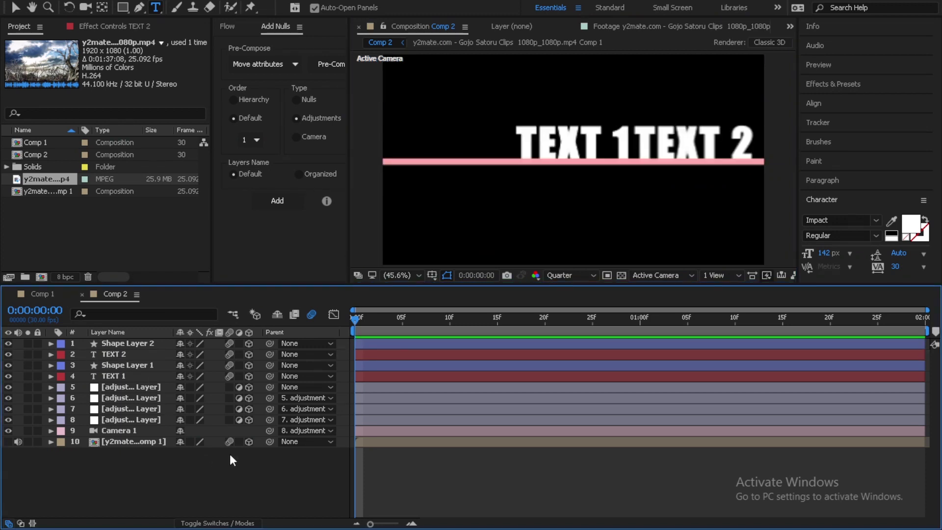
pyautogui.click(118, 343)
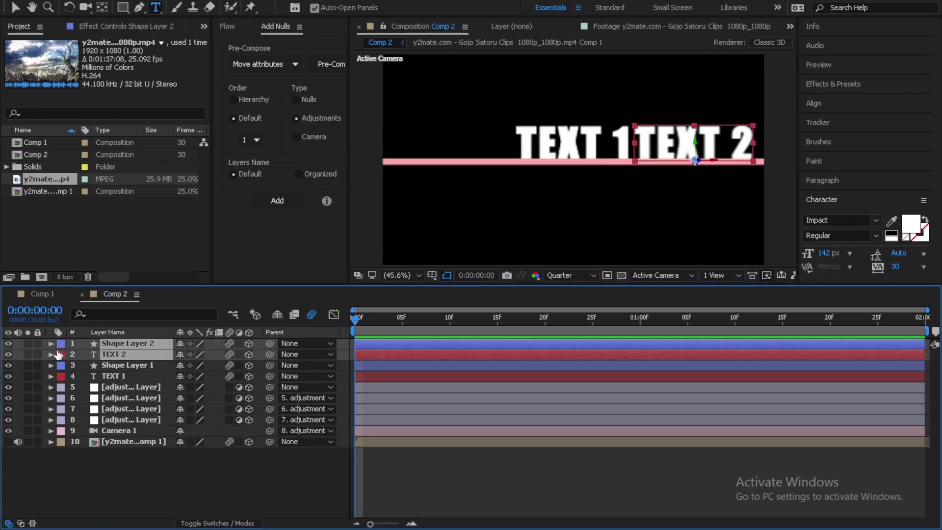
# Hide TEXT 2 and its underline copy, and show the anime footage again.
pyautogui.moveTo(7, 344); pyautogui.dragTo(7, 354)
pyautogui.click(449, 471)
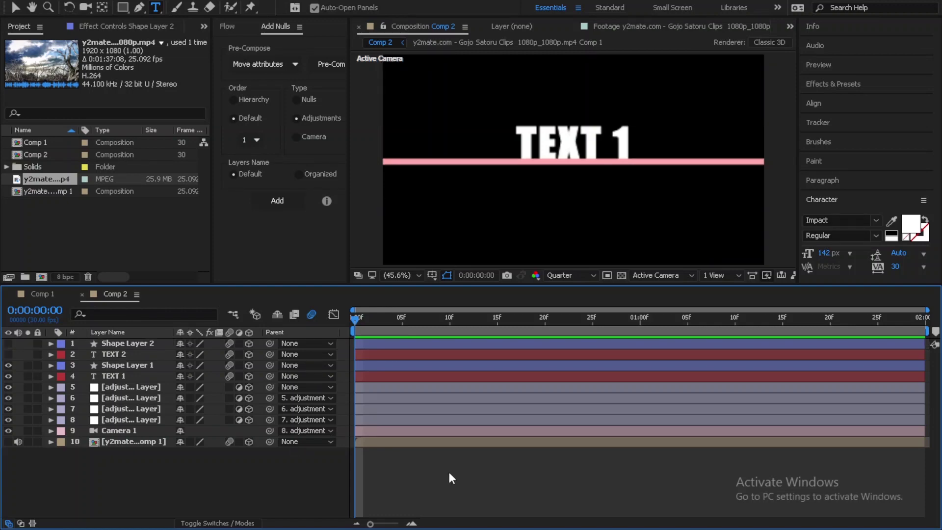
pyautogui.click(9, 441)
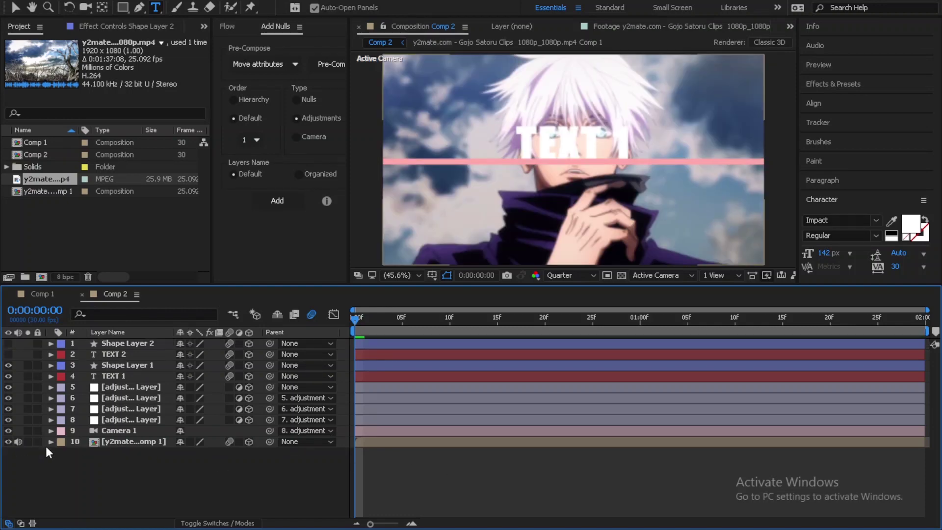
# Keyframe layer 8's Position pushing forward in Z, eased with the second Flow preset.
pyautogui.click(123, 421)
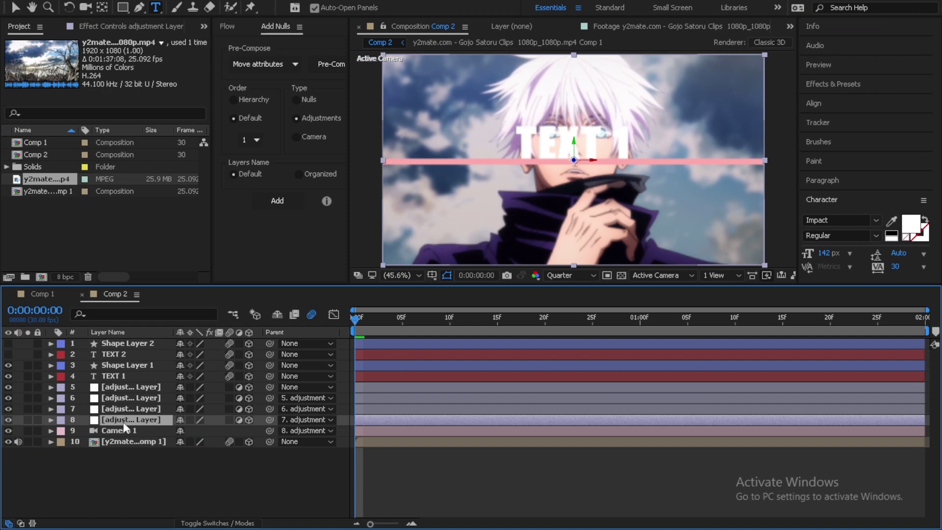
pyautogui.press('p')
pyautogui.click(83, 430)
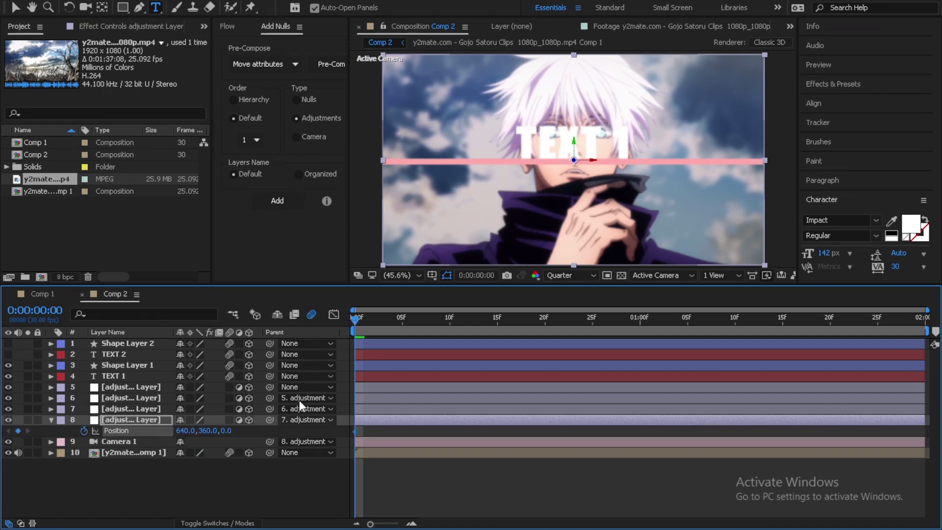
pyautogui.moveTo(228, 429)
pyautogui.mouseDown()
pyautogui.moveTo(485, 330)
pyautogui.moveTo(536, 330)
pyautogui.moveTo(147, 434)
pyautogui.mouseUp()
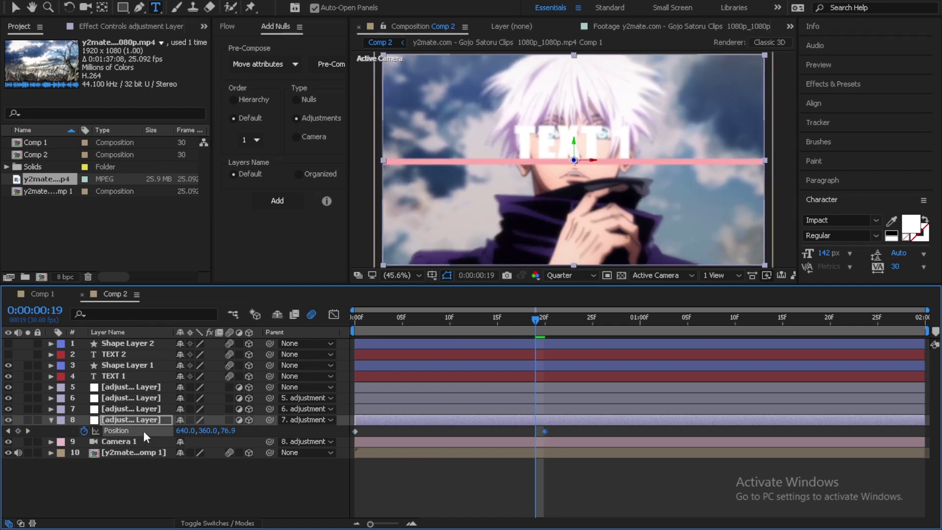
pyautogui.click(228, 26)
pyautogui.click(284, 230)
pyautogui.click(279, 199)
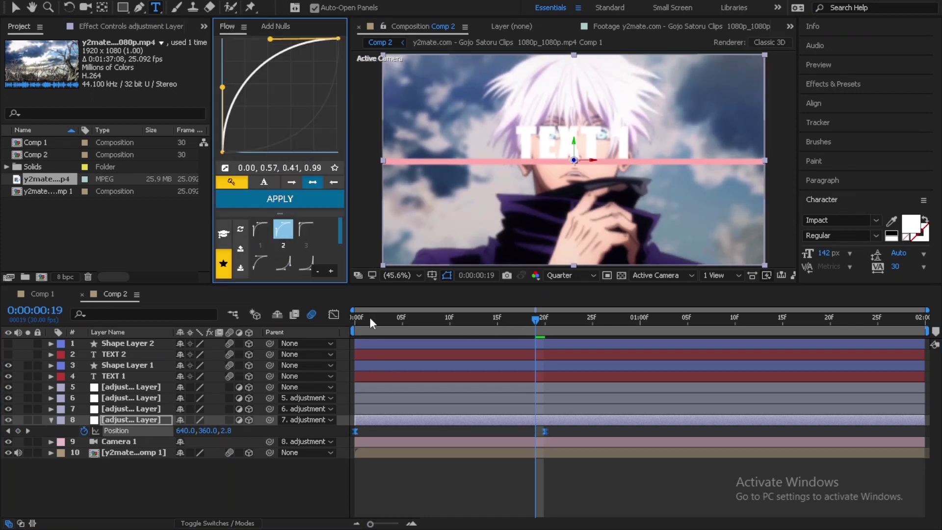
pyautogui.moveTo(369, 317); pyautogui.dragTo(478, 320)
# Keyframe layer 7's Position from frame 13 to 1:05, pulling back in Z and shifting right.
pyautogui.click(486, 410)
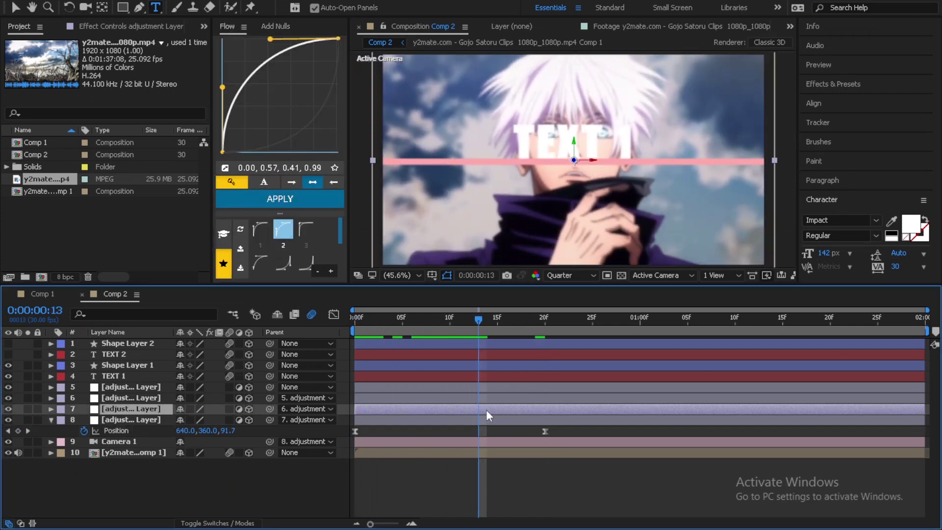
pyautogui.press('p')
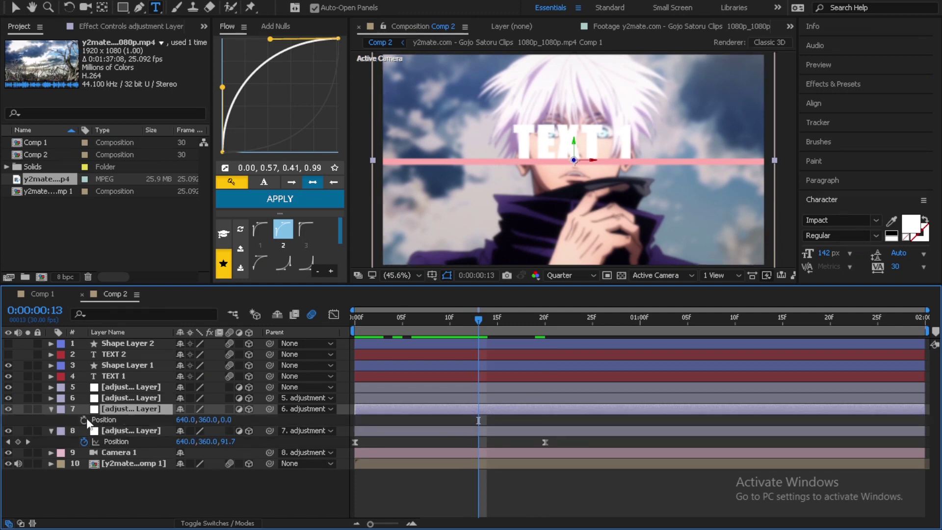
pyautogui.click(84, 420)
pyautogui.moveTo(492, 324); pyautogui.dragTo(688, 325)
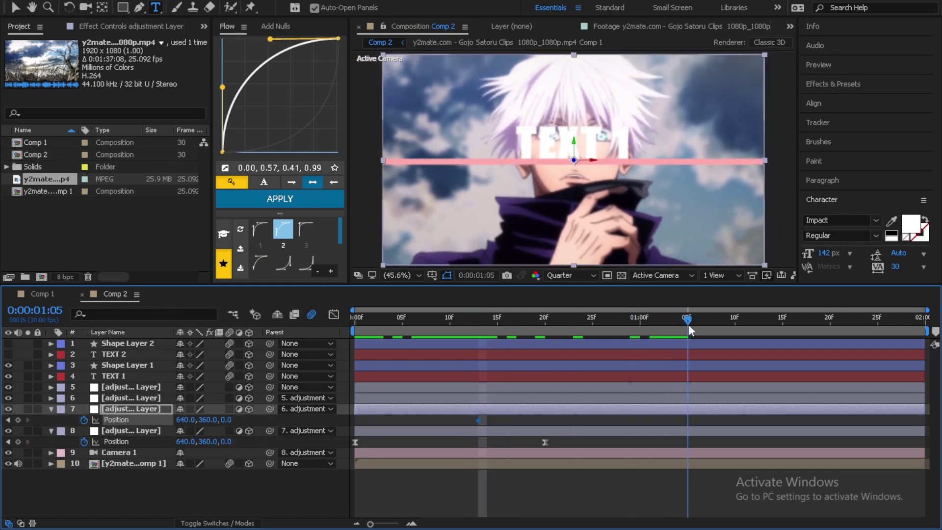
pyautogui.moveTo(224, 419); pyautogui.dragTo(248, 439)
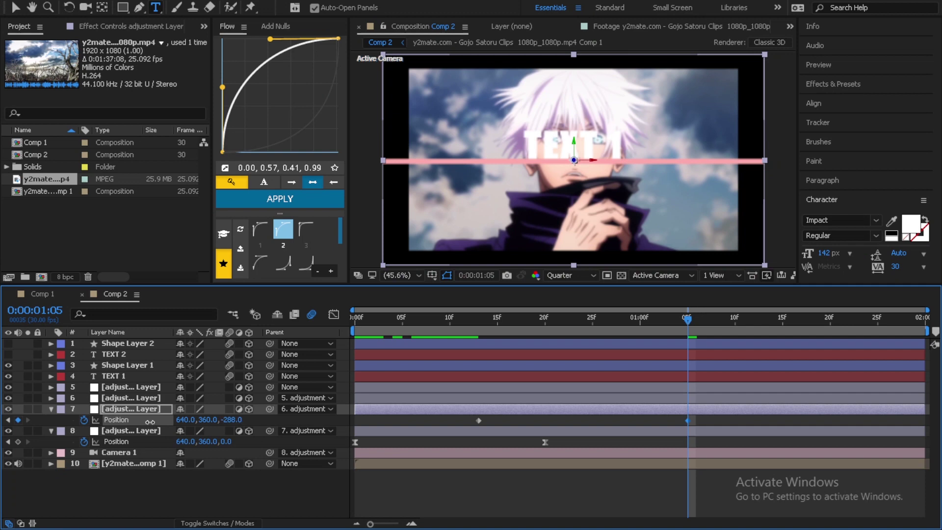
pyautogui.moveTo(150, 421)
pyautogui.mouseDown()
pyautogui.moveTo(231, 420)
pyautogui.moveTo(115, 422)
pyautogui.moveTo(163, 387)
pyautogui.mouseUp()
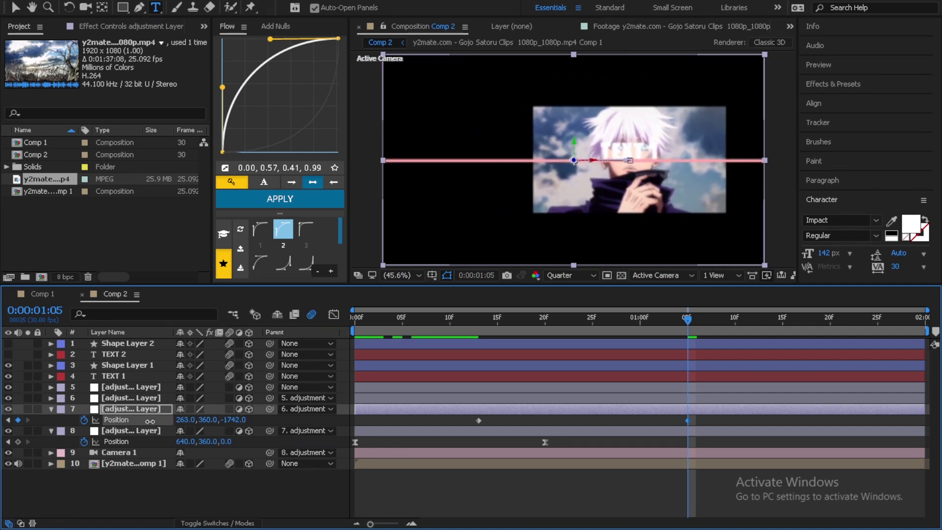
# Parent TEXT 1 to Shape Layer 1 and set the bar's Position Z to -1771.
pyautogui.click(166, 375)
pyautogui.moveTo(270, 376); pyautogui.dragTo(128, 366)
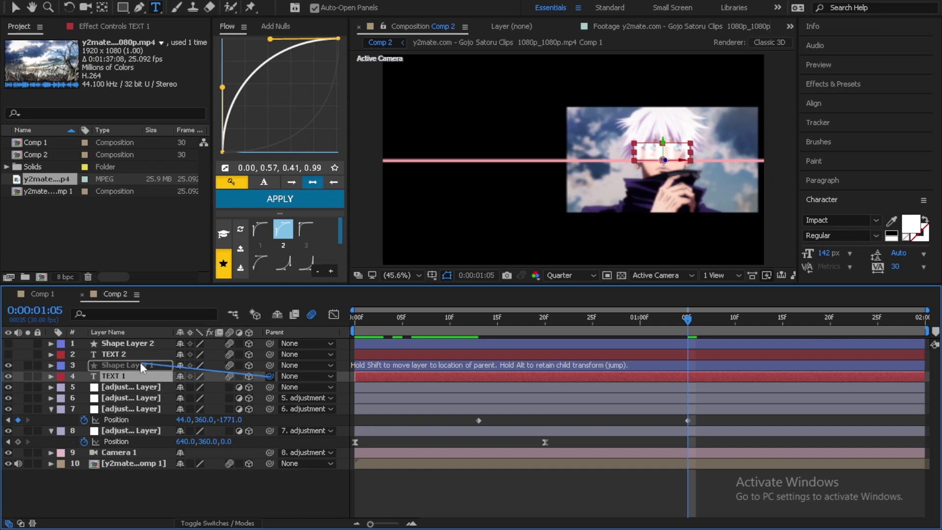
pyautogui.press('p')
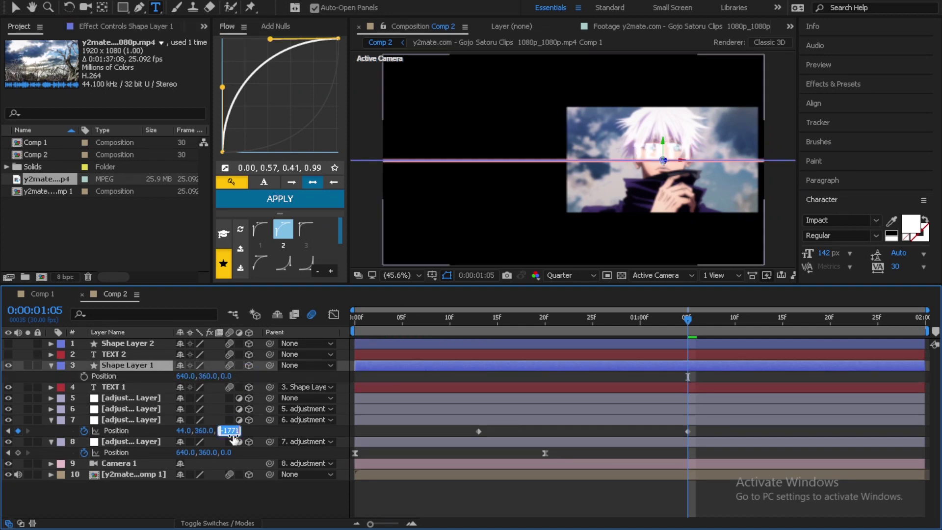
pyautogui.click(226, 376)
pyautogui.write('-1771')
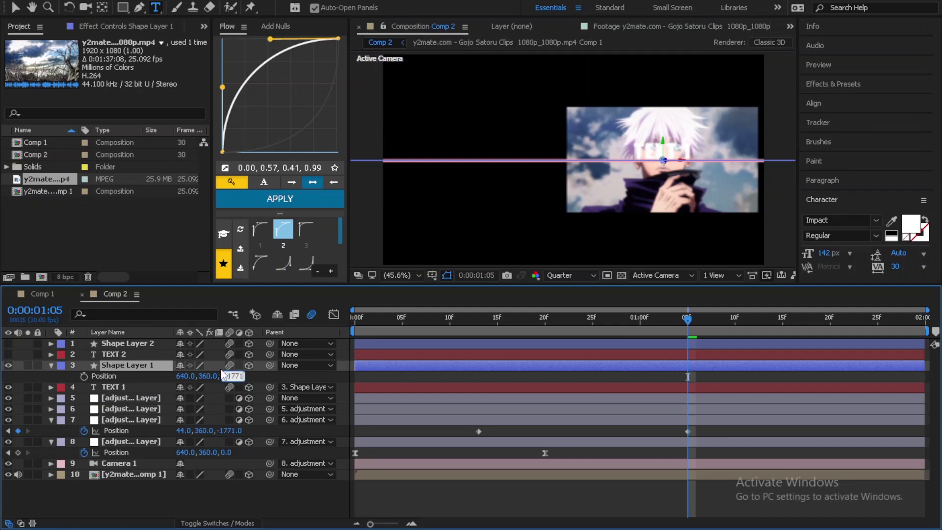
pyautogui.press('Return')
# Move TEXT 1 and its pink bar left of the clip and slightly lower.
pyautogui.moveTo(187, 377); pyautogui.dragTo(127, 386)
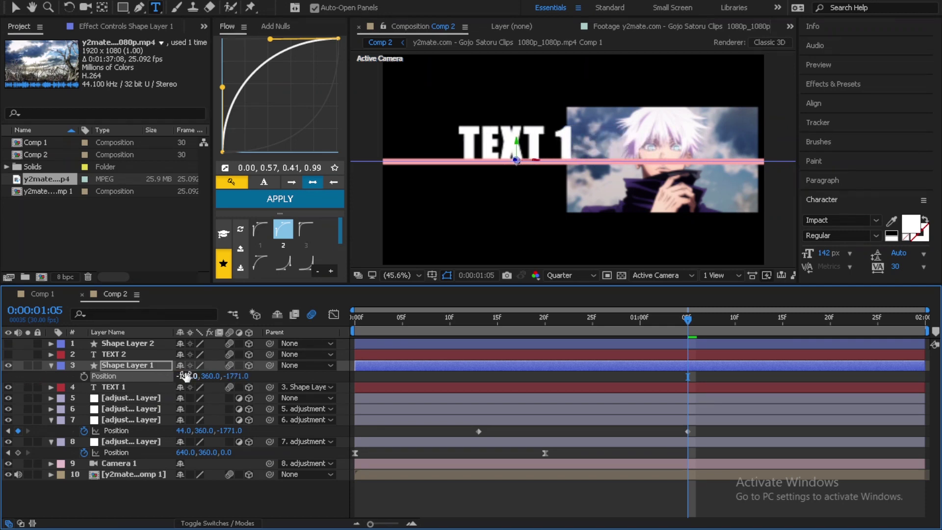
pyautogui.moveTo(186, 375); pyautogui.dragTo(231, 391)
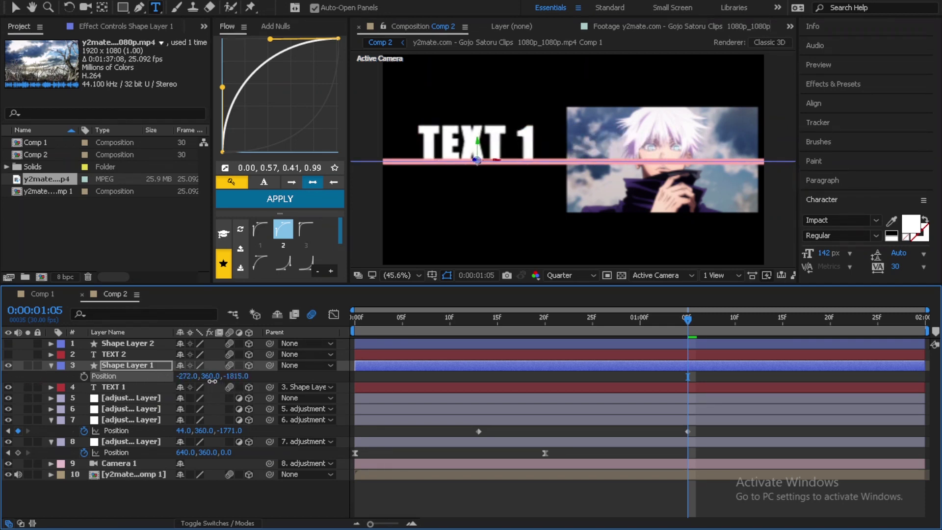
pyautogui.moveTo(211, 376)
pyautogui.mouseDown()
pyautogui.moveTo(233, 375)
pyautogui.moveTo(218, 383)
pyautogui.mouseUp()
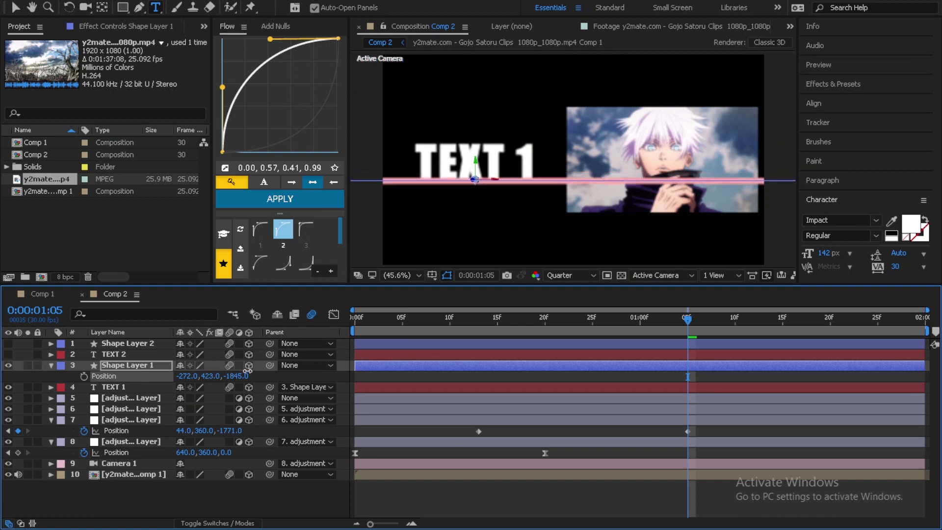
# Tilt Shape Layer 1 to 2° Z Rotation and preview the animation.
pyautogui.press('r')
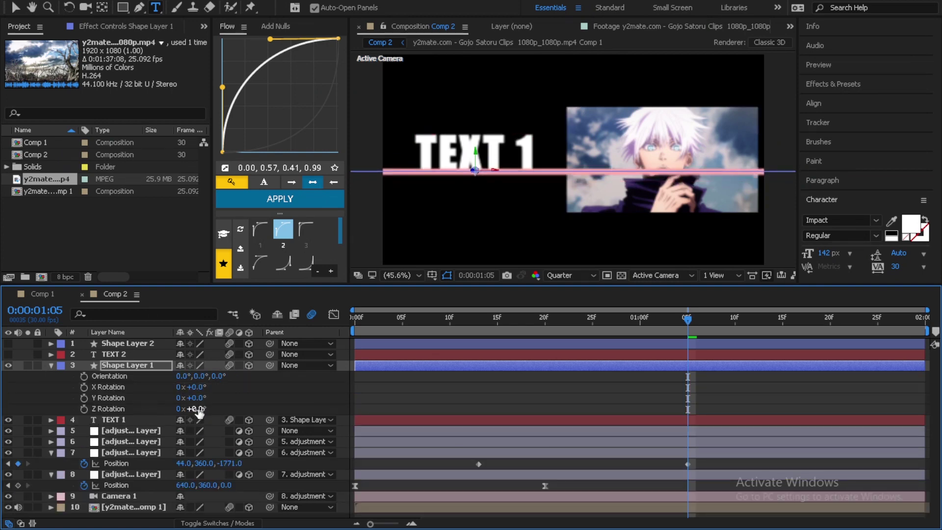
pyautogui.write('2')
pyautogui.press('Return')
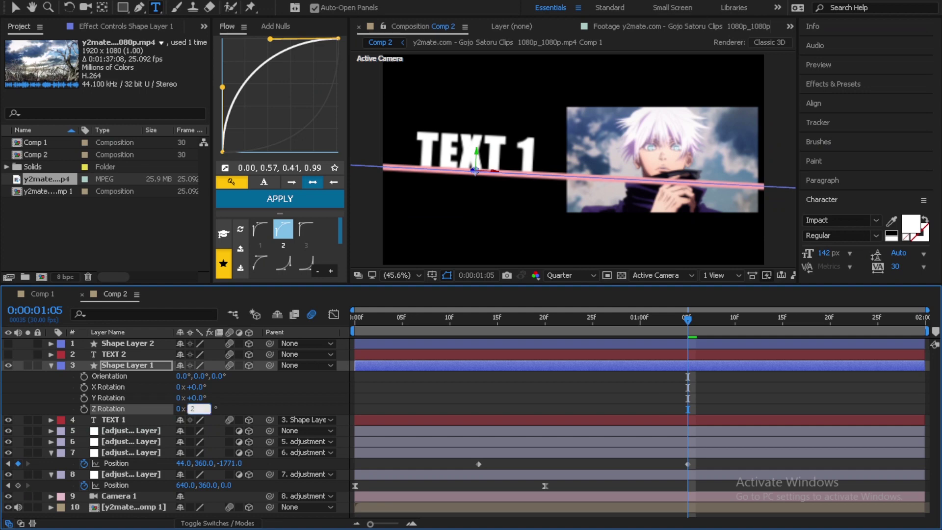
pyautogui.press('Return')
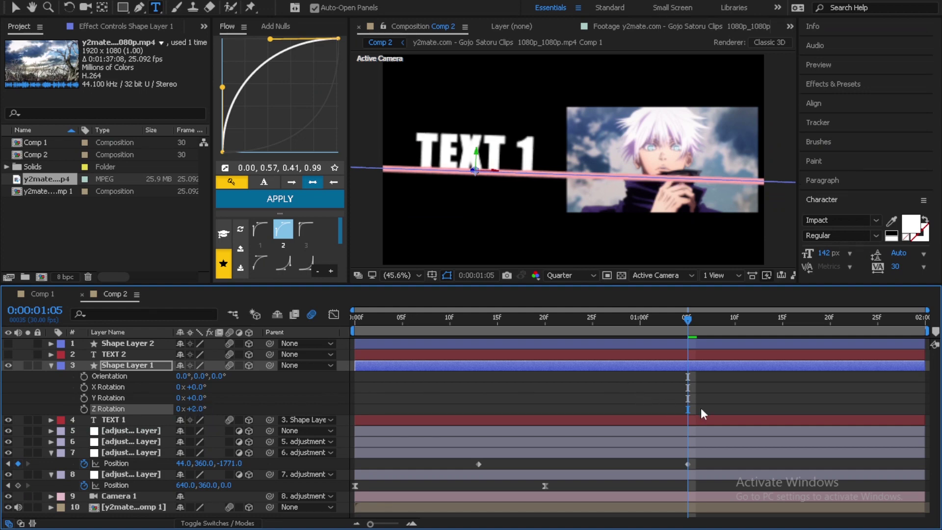
pyautogui.click(700, 409)
pyautogui.press('space')
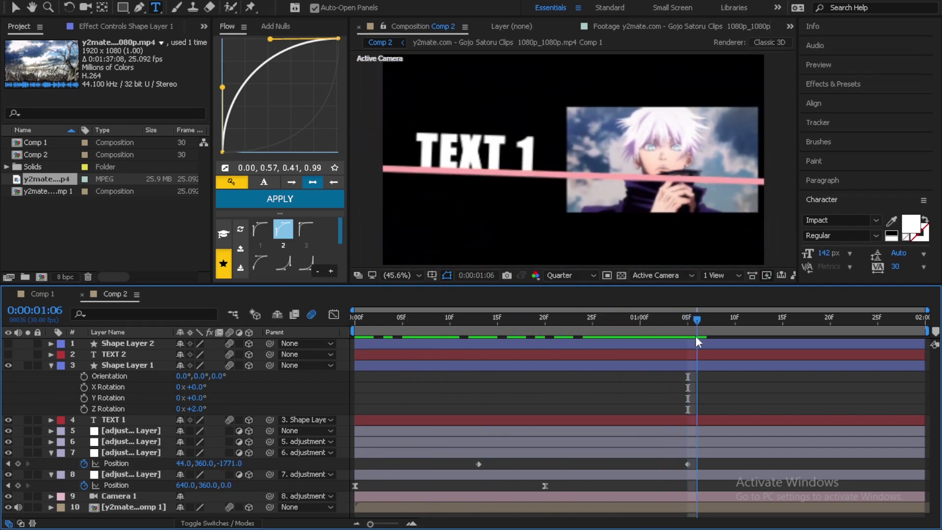
# Keyframe layer 6's Position from 0:29 to about 1:17, pushing the scene back in depth.
pyautogui.moveTo(695, 336)
pyautogui.mouseDown()
pyautogui.moveTo(639, 344)
pyautogui.moveTo(632, 329)
pyautogui.mouseUp()
pyautogui.click(622, 440)
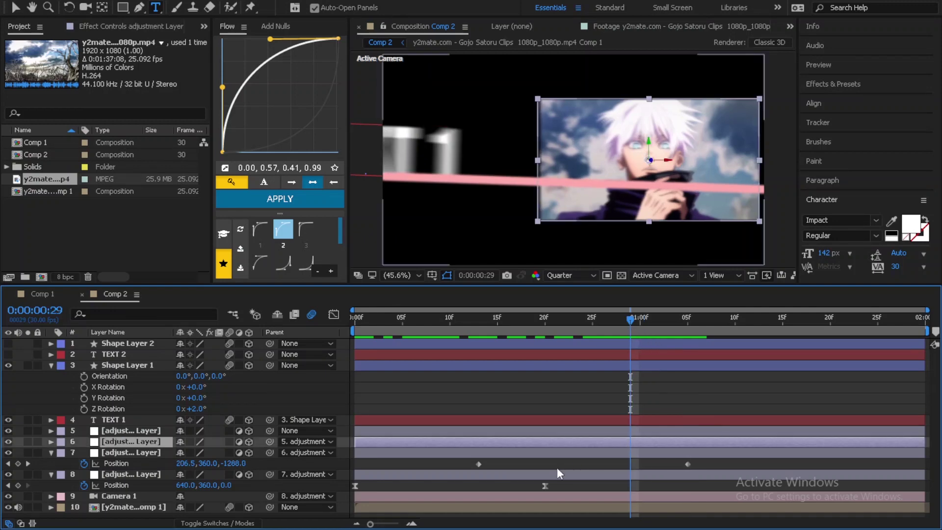
pyautogui.press('p')
pyautogui.click(86, 452)
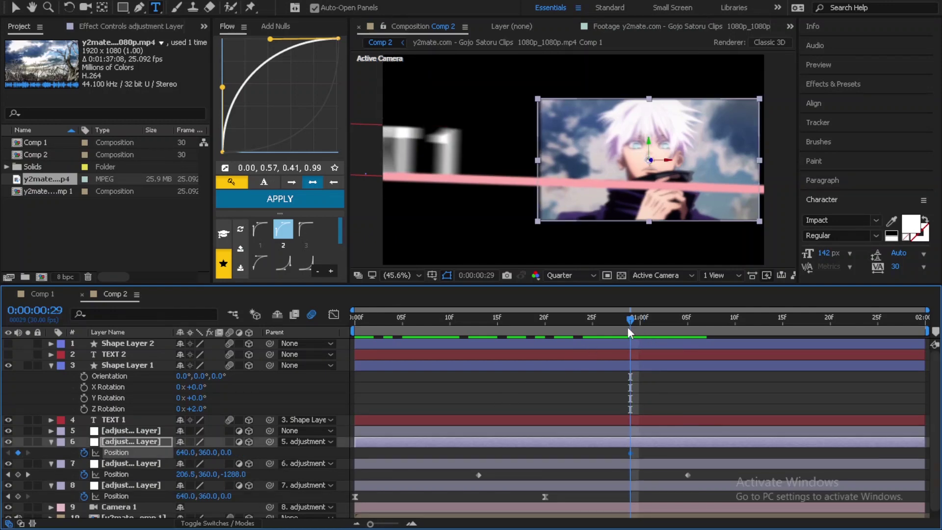
pyautogui.moveTo(630, 327); pyautogui.dragTo(826, 327)
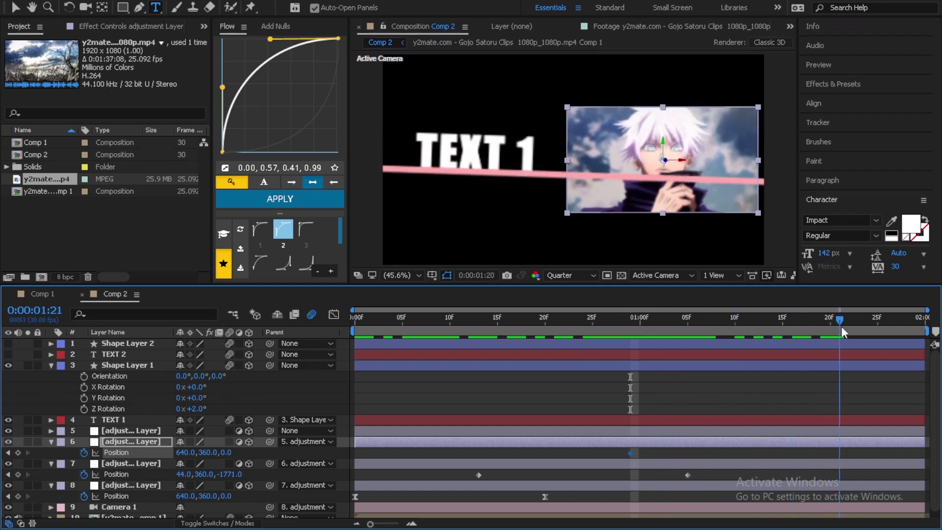
pyautogui.moveTo(230, 451)
pyautogui.mouseDown()
pyautogui.moveTo(186, 452)
pyautogui.moveTo(539, 446)
pyautogui.moveTo(512, 455)
pyautogui.mouseUp()
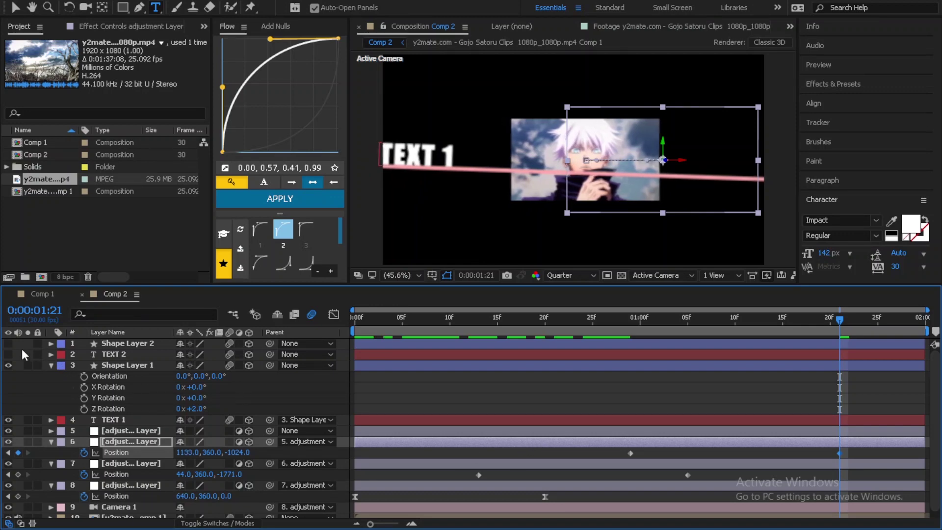
# Show TEXT 2, parent it to Shape Layer 2, and adjust the bar's depth.
pyautogui.click(8, 354)
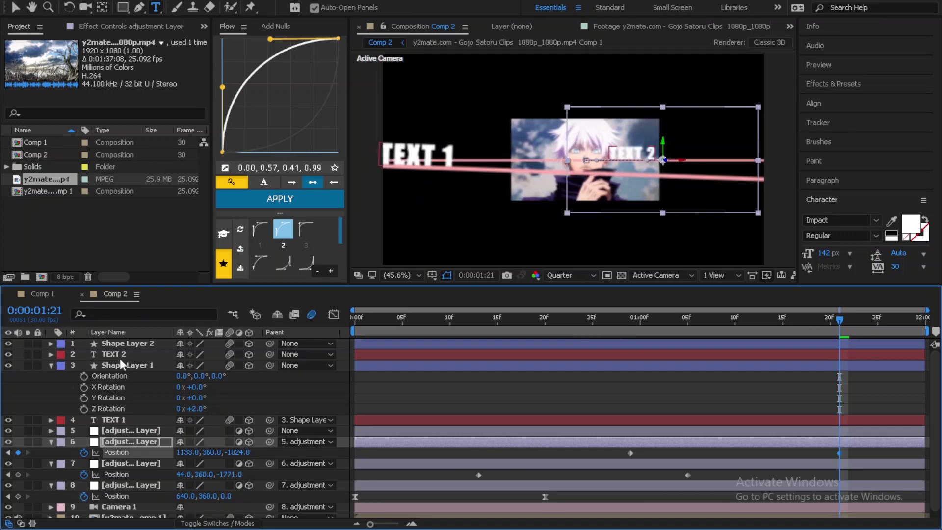
pyautogui.click(116, 354)
pyautogui.moveTo(270, 354); pyautogui.dragTo(122, 344)
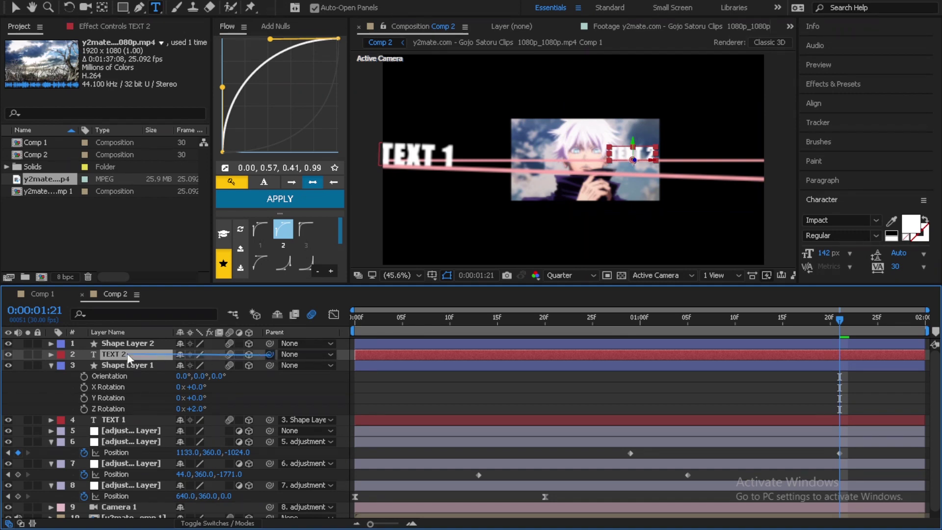
pyautogui.click(123, 344)
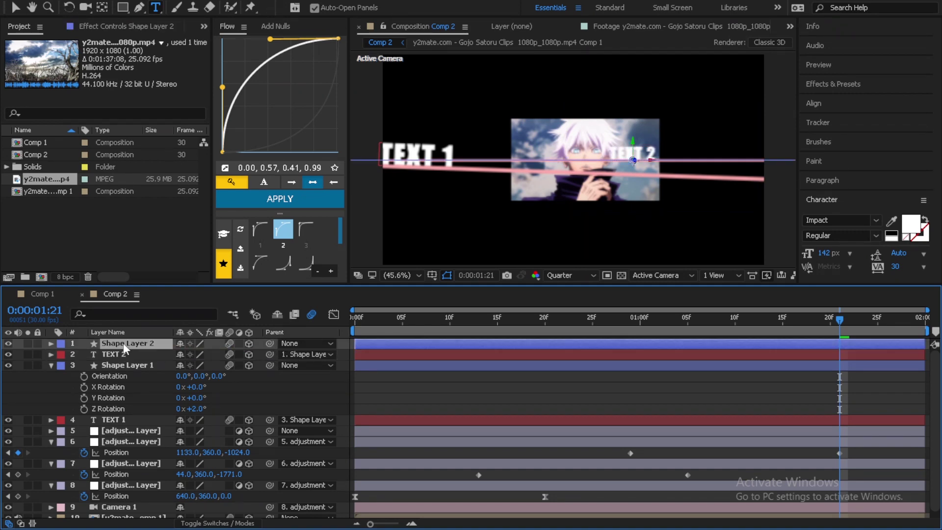
pyautogui.press('p')
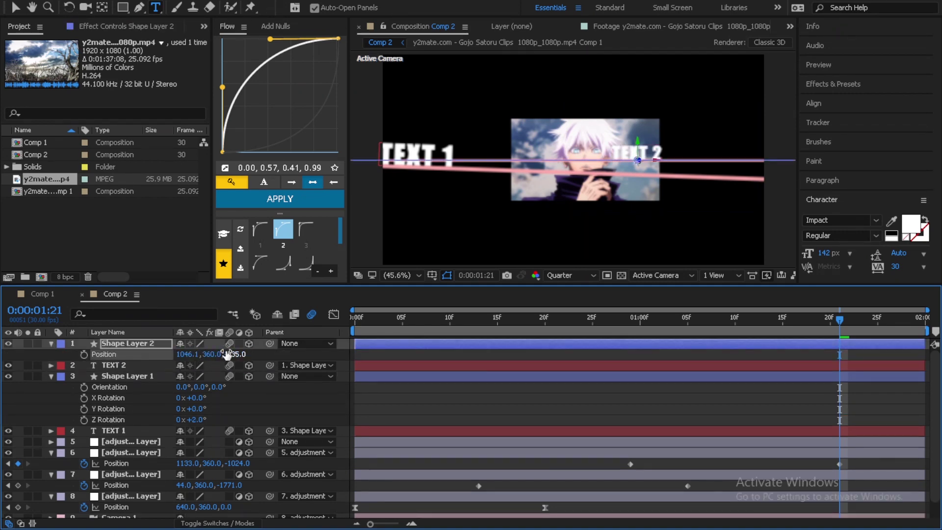
pyautogui.moveTo(235, 354); pyautogui.dragTo(236, 354)
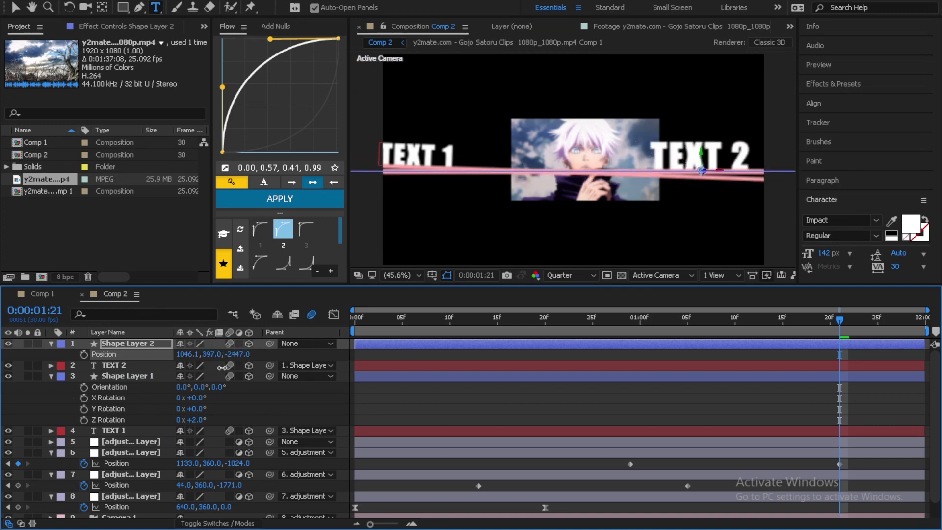
pyautogui.moveTo(237, 354); pyautogui.dragTo(228, 370)
pyautogui.write('r-3')
# Tilt the second bar -3°, push it further back, and nudge its Position Y.
pyautogui.press('Return')
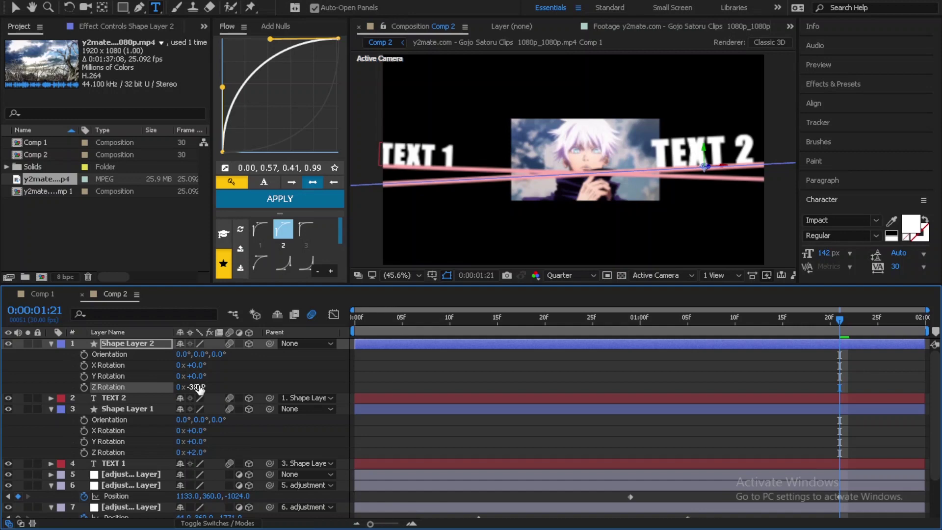
pyautogui.press('p')
pyautogui.moveTo(235, 354)
pyautogui.mouseDown()
pyautogui.moveTo(251, 355)
pyautogui.moveTo(124, 354)
pyautogui.mouseUp()
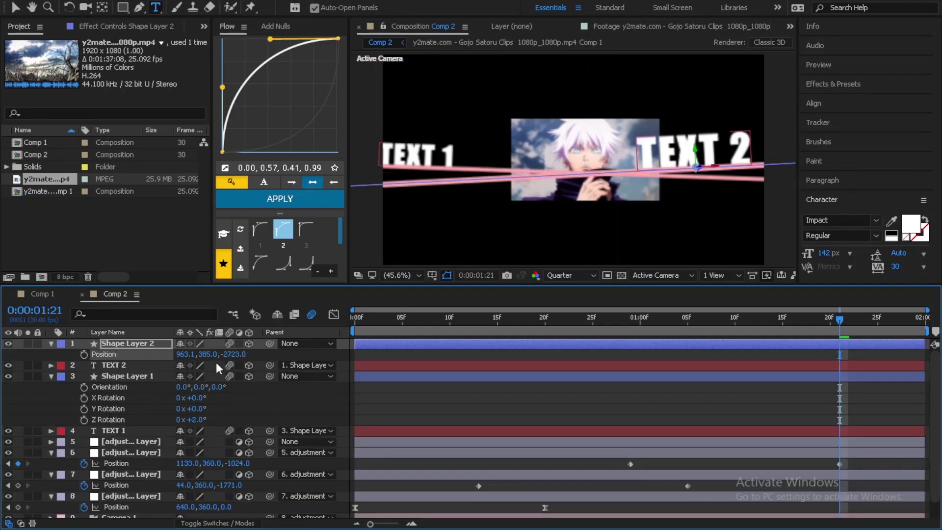
pyautogui.moveTo(209, 354); pyautogui.dragTo(210, 353)
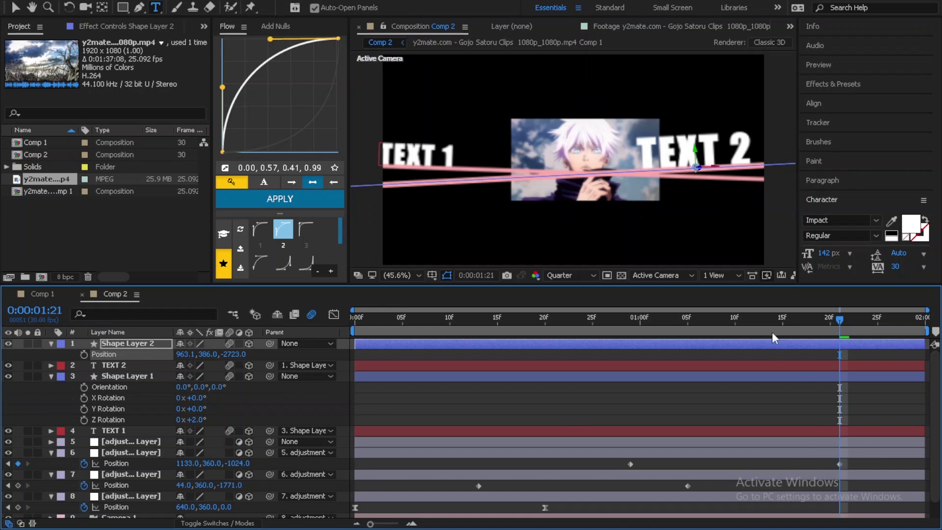
pyautogui.moveTo(763, 318)
pyautogui.mouseDown()
pyautogui.moveTo(568, 334)
pyautogui.moveTo(712, 321)
pyautogui.moveTo(782, 328)
pyautogui.mouseUp()
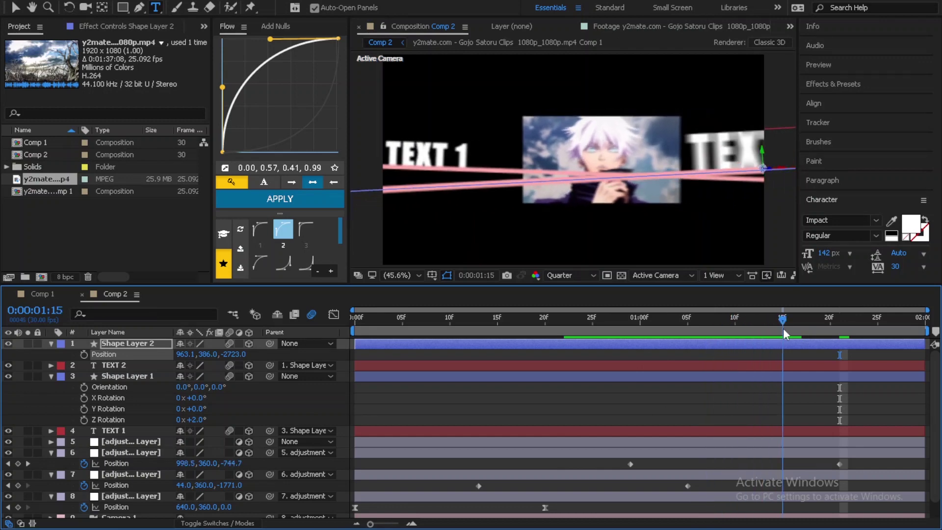
# Keyframe layer 5's Position Z pushing into the face at the end, with Flow ease-in.
pyautogui.click(782, 440)
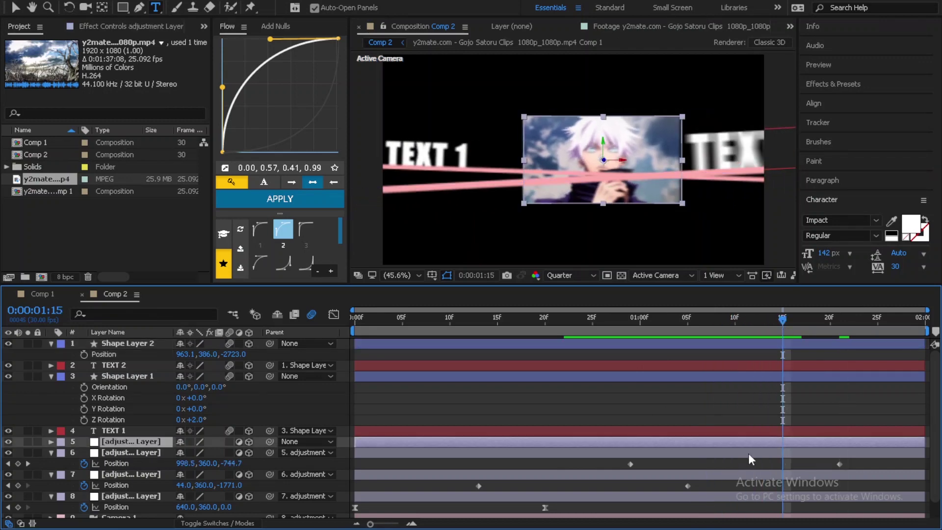
pyautogui.press('p')
pyautogui.press('End')
pyautogui.moveTo(225, 452); pyautogui.dragTo(234, 452)
pyautogui.click(117, 451)
pyautogui.click(283, 263)
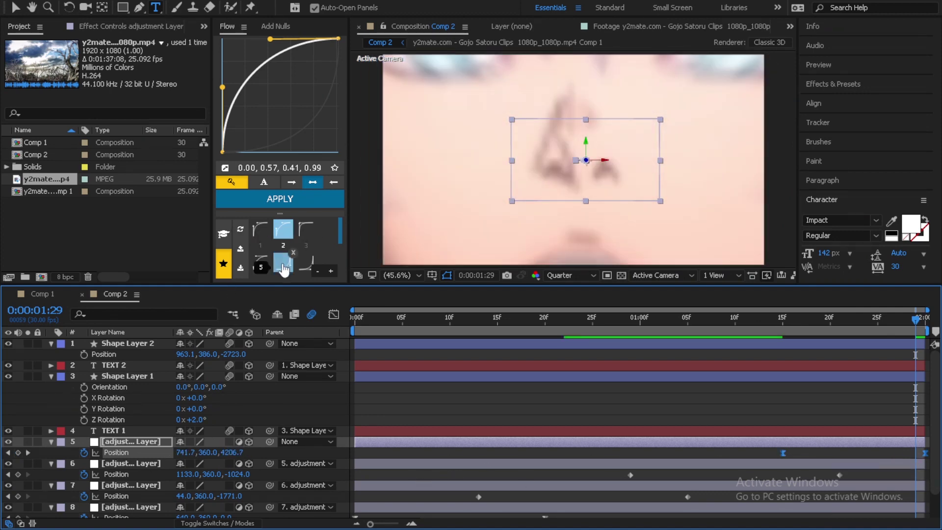
pyautogui.click(280, 199)
pyautogui.click(115, 474)
pyautogui.press('j')
pyautogui.click(133, 497)
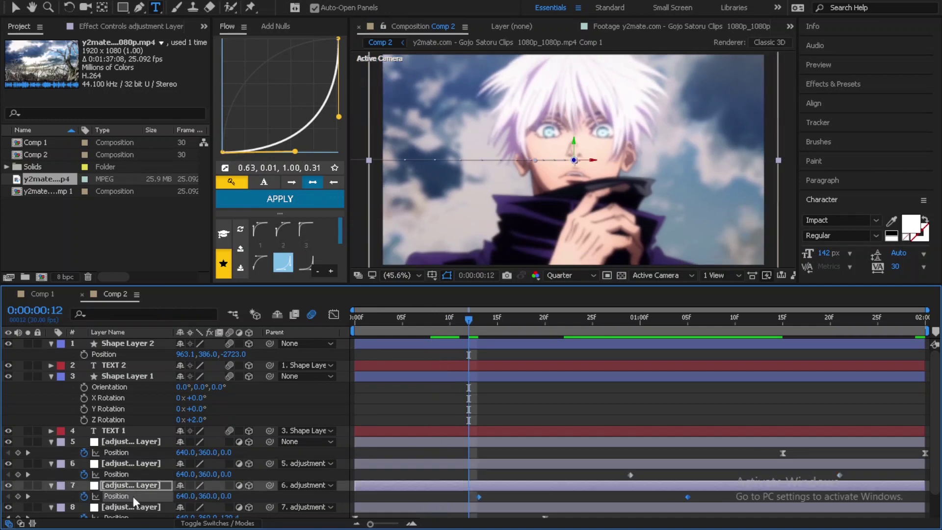
# Reshape layer 7's position speed graph into a sharp burst that eases out.
pyautogui.click(333, 316)
pyautogui.click(508, 510)
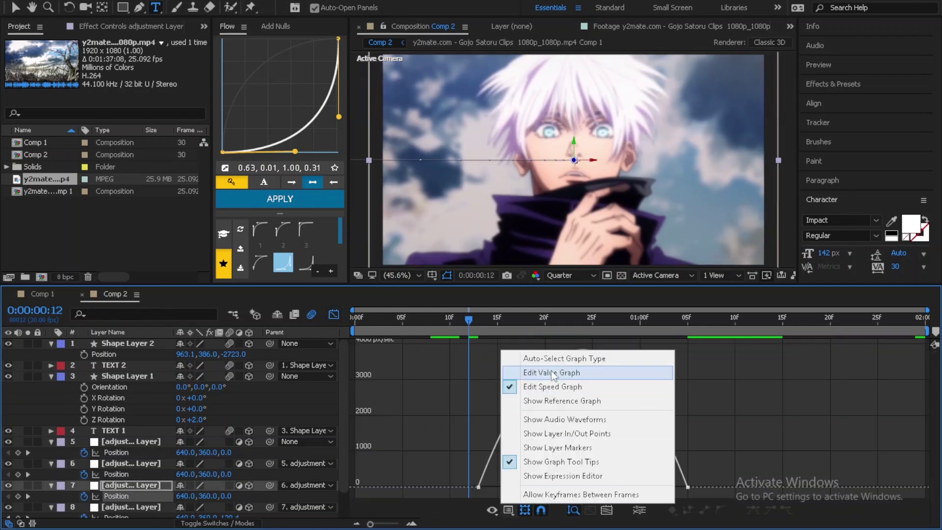
pyautogui.click(542, 387)
pyautogui.moveTo(736, 418)
pyautogui.mouseDown()
pyautogui.moveTo(639, 504)
pyautogui.moveTo(610, 489)
pyautogui.mouseUp()
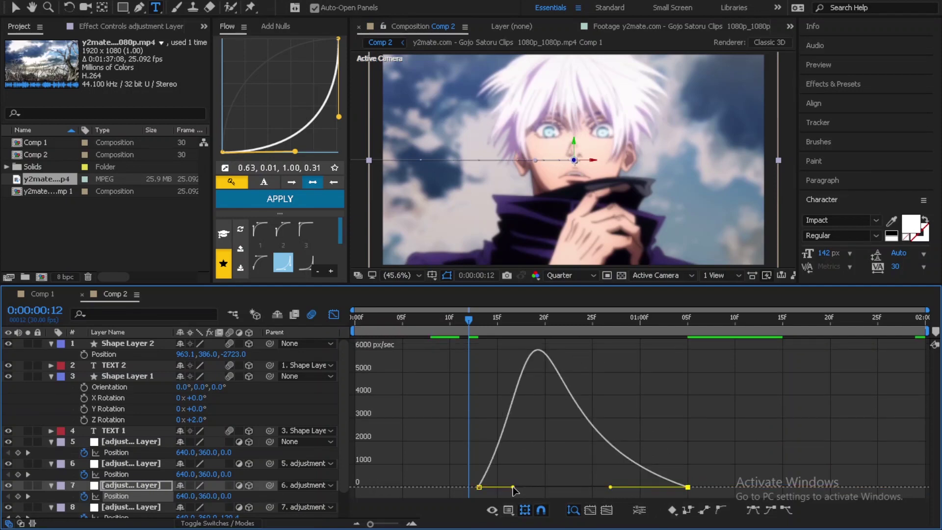
pyautogui.moveTo(514, 490); pyautogui.dragTo(507, 488)
pyautogui.moveTo(610, 487); pyautogui.dragTo(613, 486)
pyautogui.moveTo(505, 322); pyautogui.dragTo(622, 324)
pyautogui.click(311, 314)
# Lengthen layer 6's speed graph easing influence and preview the camera move.
pyautogui.click(142, 475)
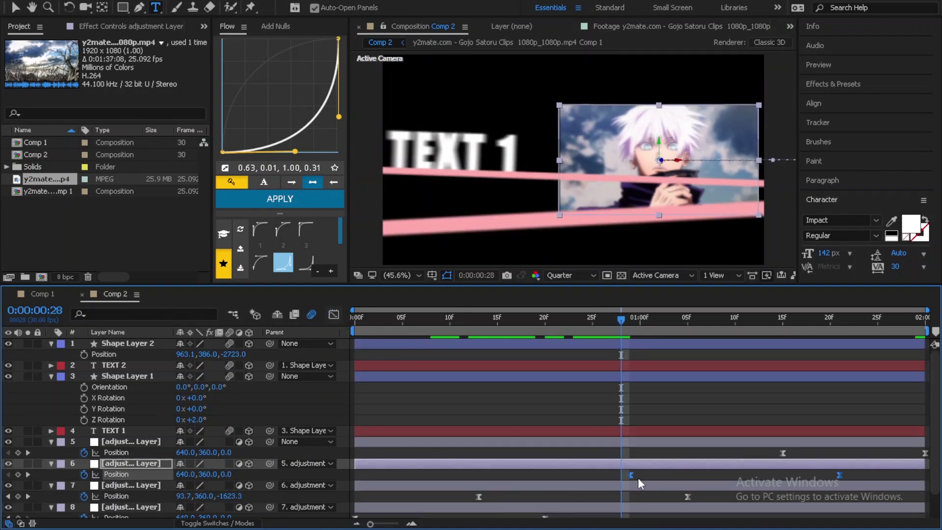
pyautogui.hotkey('shift', 'F3')
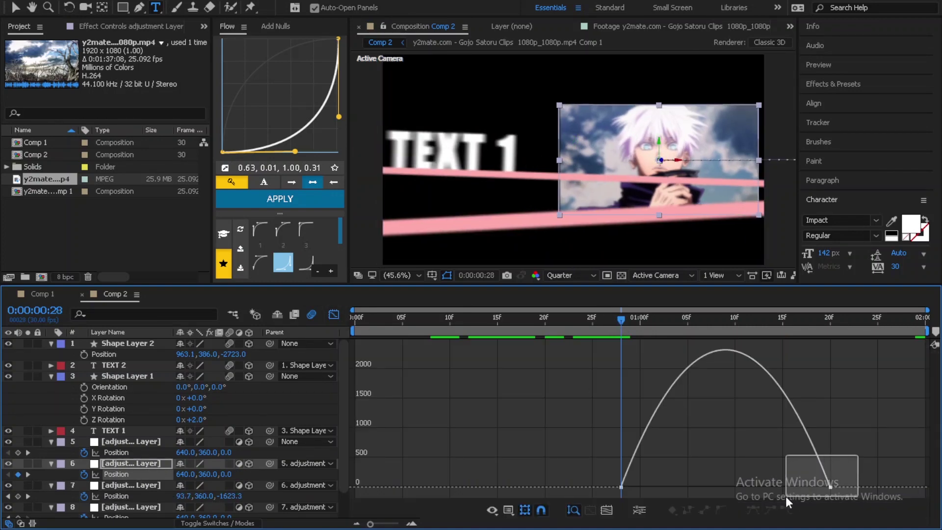
pyautogui.moveTo(756, 490); pyautogui.dragTo(753, 490)
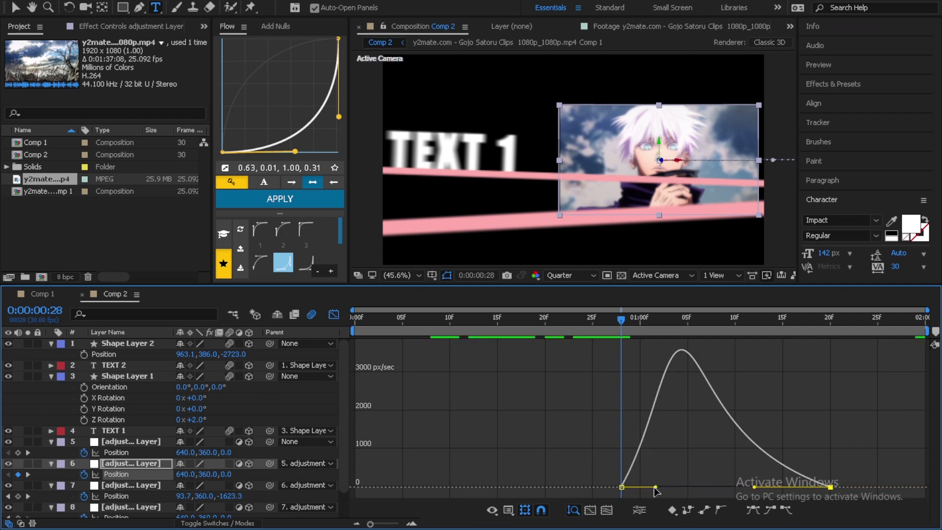
pyautogui.moveTo(655, 487); pyautogui.dragTo(646, 487)
pyautogui.moveTo(479, 322); pyautogui.dragTo(744, 321)
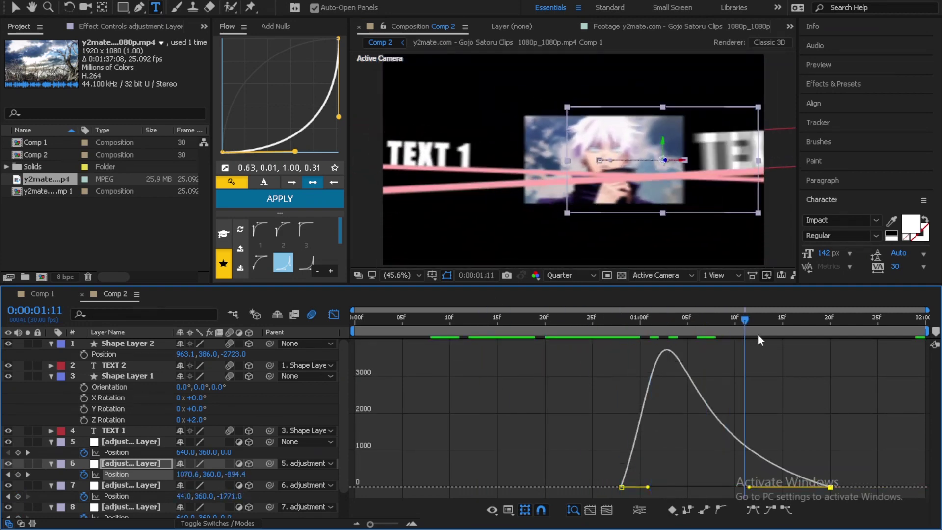
pyautogui.press('space')
pyautogui.press('space')
pyautogui.hotkey('shift', 'F3')
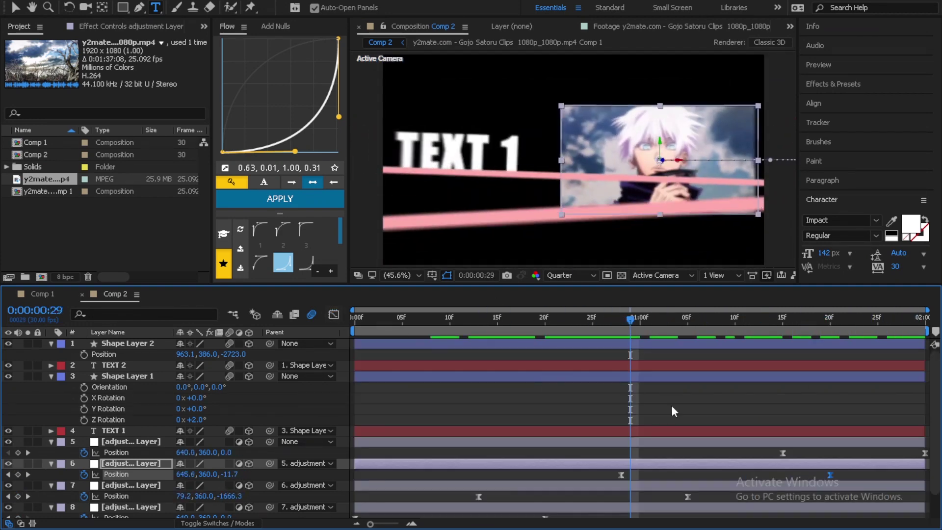
pyautogui.click(222, 355)
# Lower the second pink bar's Position Y and preview the result.
pyautogui.moveTo(213, 354); pyautogui.dragTo(249, 355)
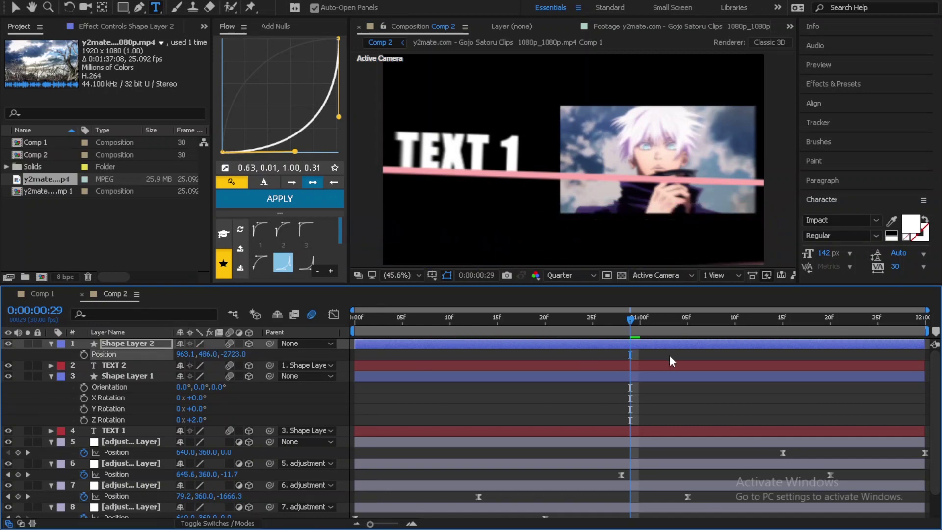
pyautogui.moveTo(672, 333)
pyautogui.mouseDown()
pyautogui.moveTo(885, 327)
pyautogui.moveTo(923, 336)
pyautogui.mouseUp()
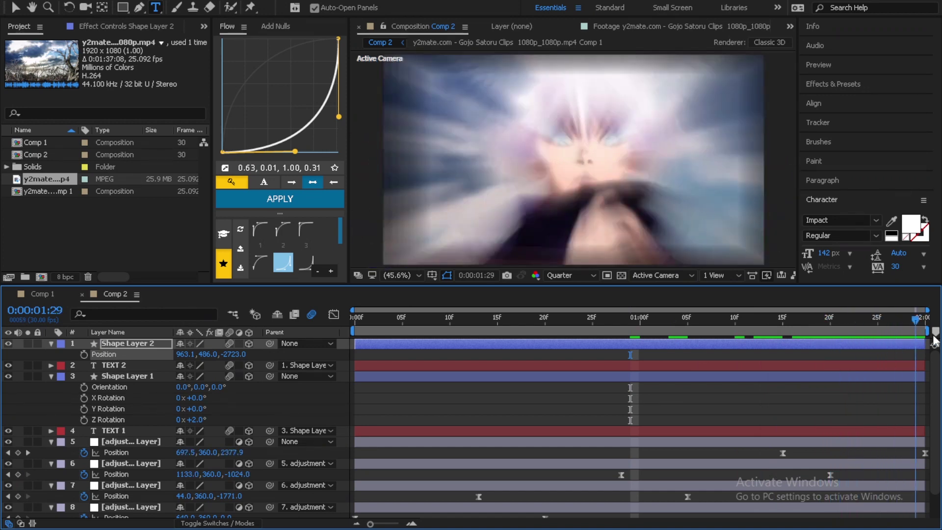
pyautogui.press('space')
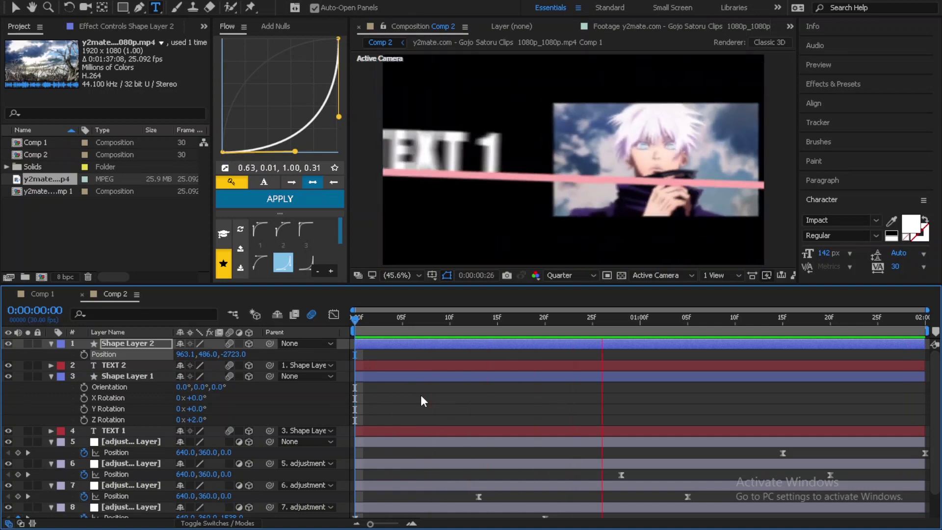
pyautogui.press('space')
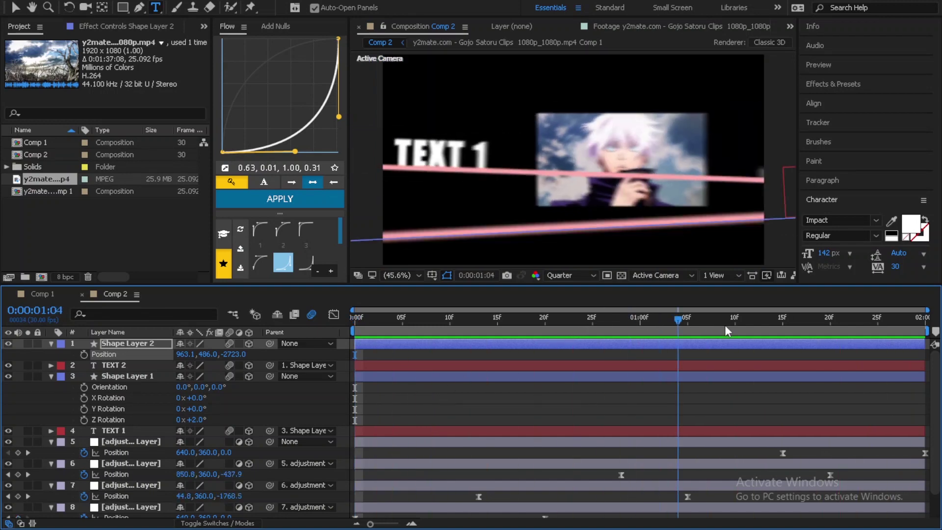
# Set keyframes for both pink bars at 0:00:01:15 and preview the transition.
pyautogui.click(786, 330)
pyautogui.hotkey('ctrl', 'v')
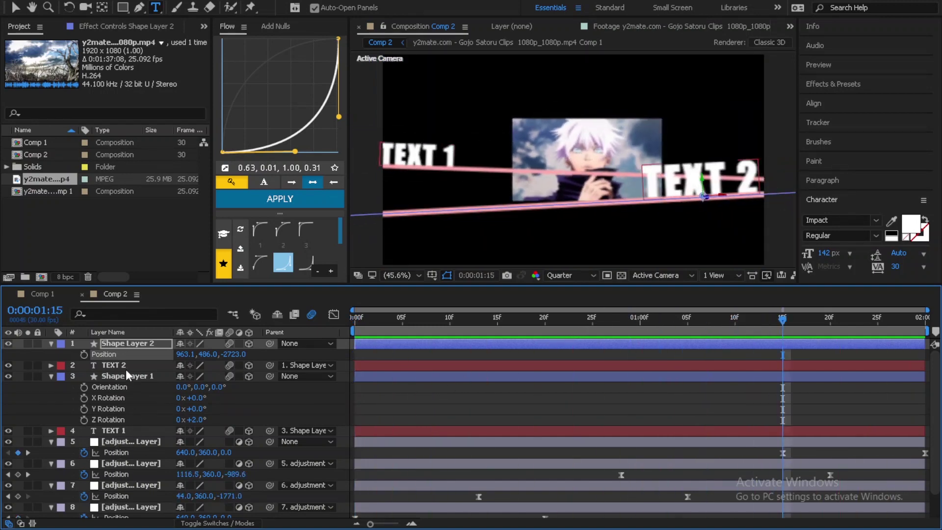
pyautogui.click(126, 368)
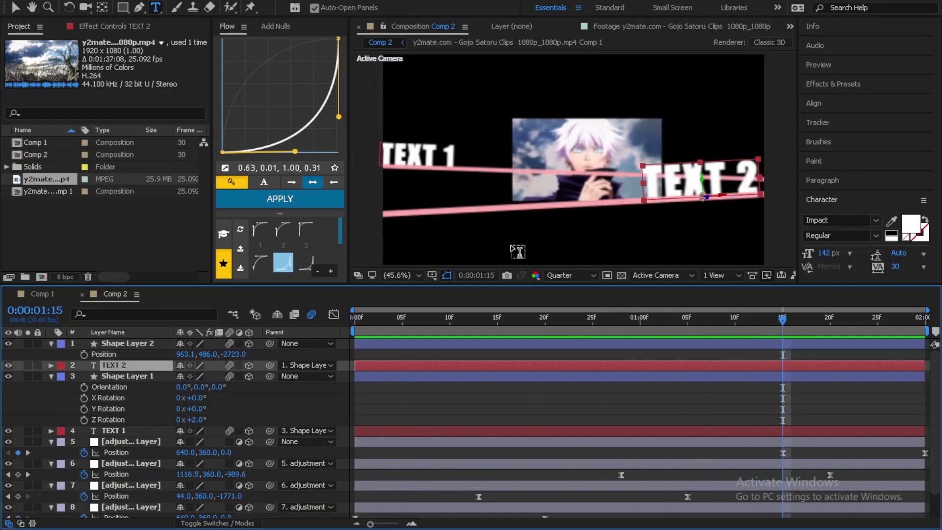
pyautogui.click(728, 182)
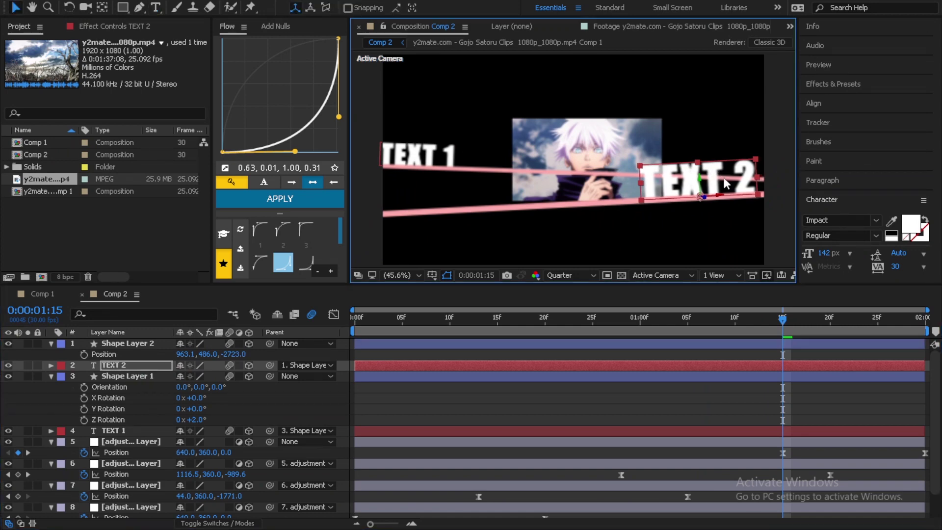
pyautogui.click(133, 431)
pyautogui.click(406, 152)
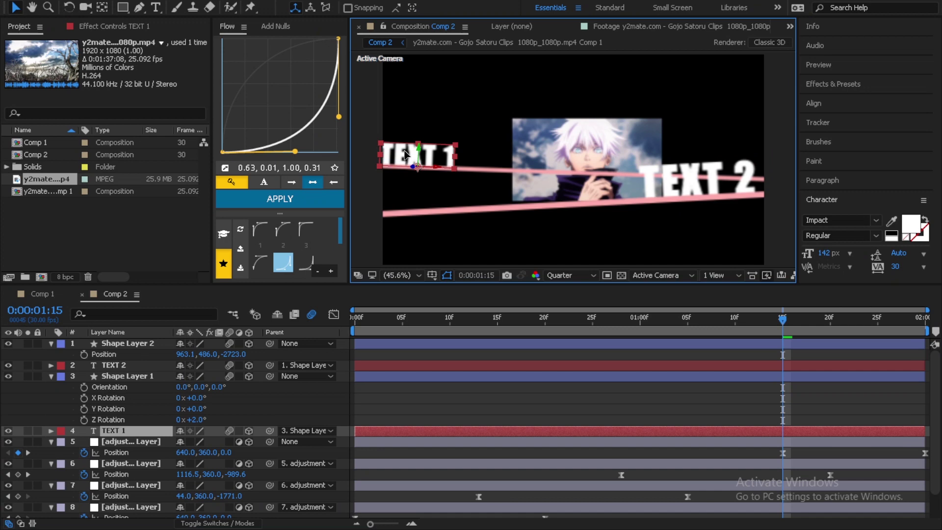
pyautogui.press('space')
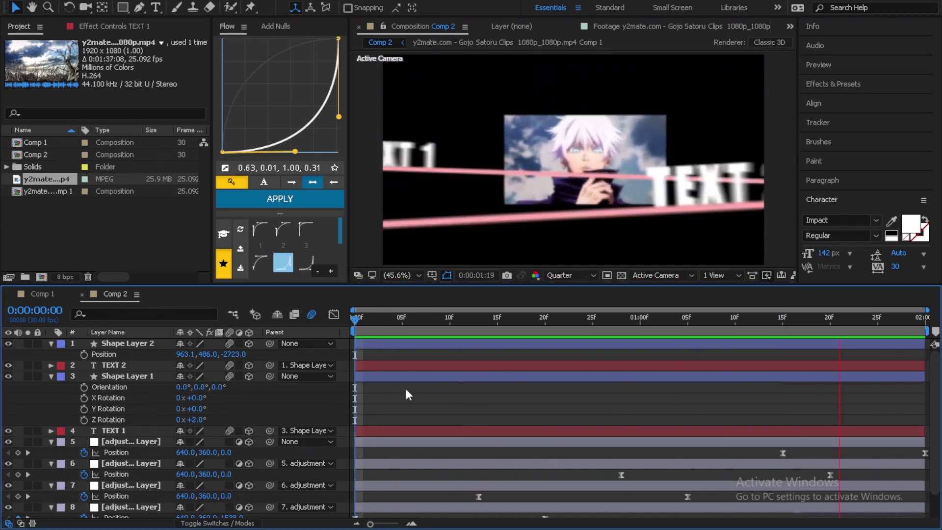
# Paste the copied Gradient Ramp and Deep Glow effects onto TEXT 1 and TEXT 2.
pyautogui.click(468, 319)
pyautogui.moveTo(491, 321); pyautogui.dragTo(526, 322)
pyautogui.click(503, 435)
pyautogui.hotkey('ctrl', 'v')
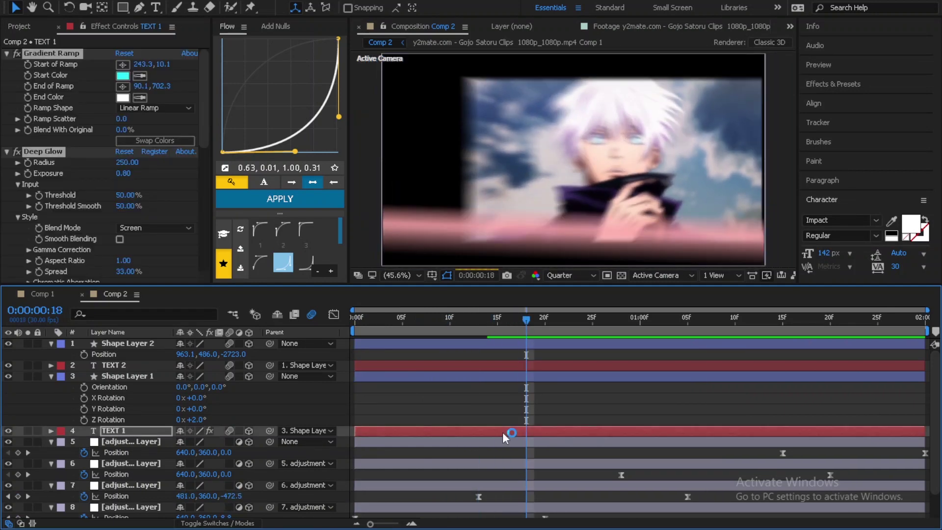
pyautogui.click(6, 55)
pyautogui.moveTo(526, 319); pyautogui.dragTo(658, 319)
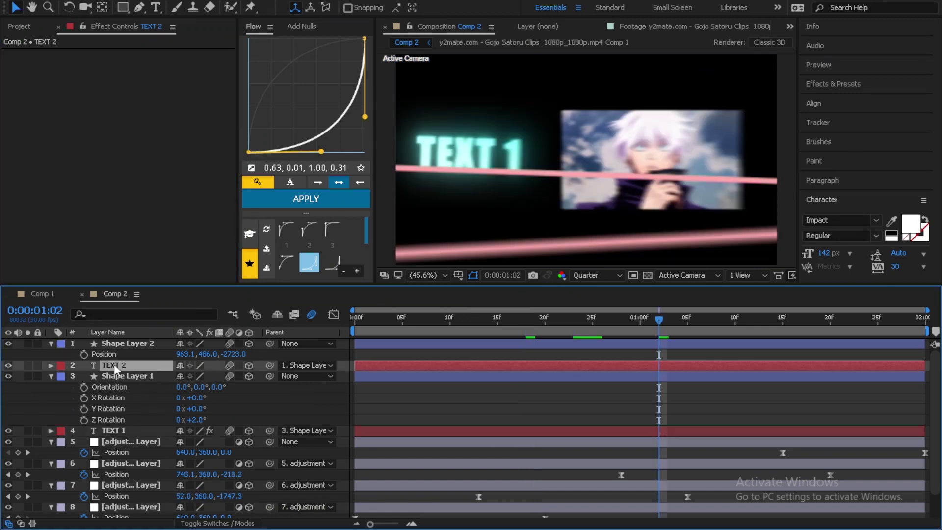
pyautogui.click(115, 365)
pyautogui.hotkey('ctrl', 'v')
# Paste the same gradient and glow onto both bar layers, then preview the cyan glow.
pyautogui.click(127, 376)
pyautogui.hotkey('ctrl', 'v')
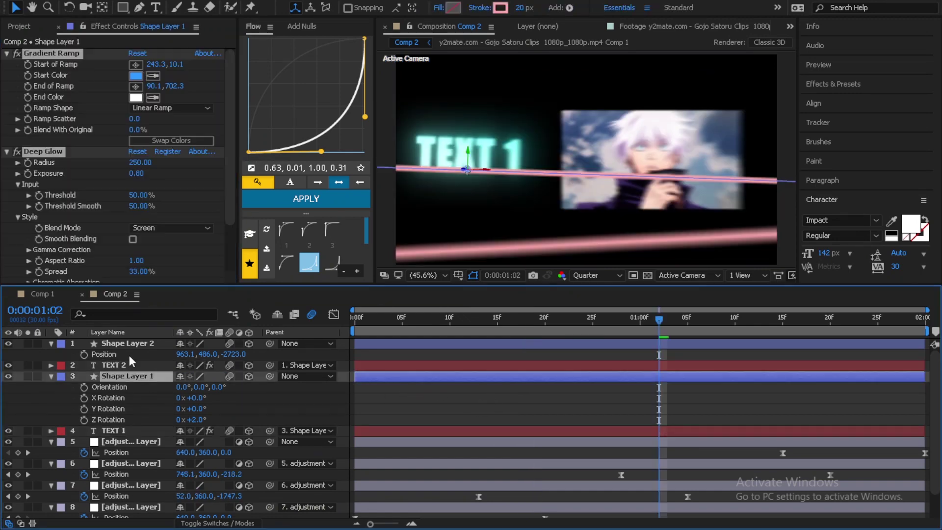
pyautogui.click(127, 343)
pyautogui.hotkey('ctrl', 'v')
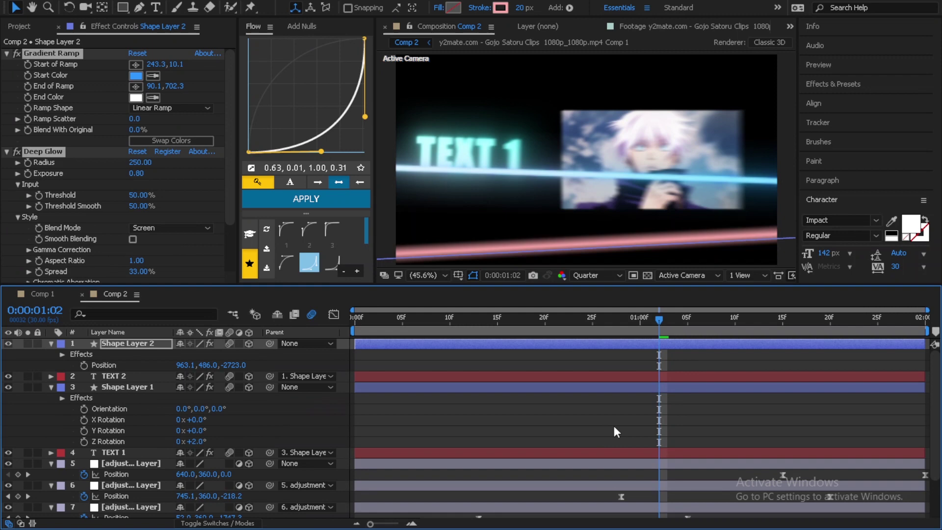
pyautogui.click(614, 426)
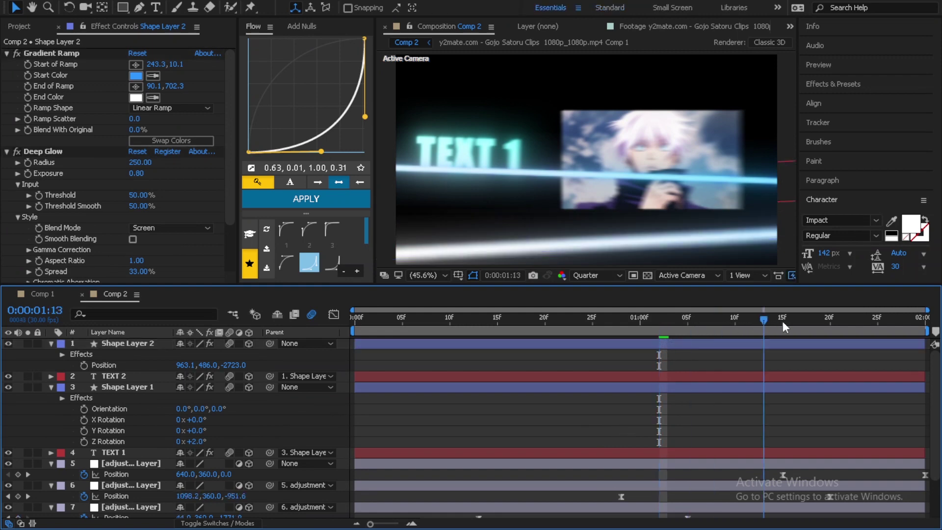
pyautogui.click(830, 321)
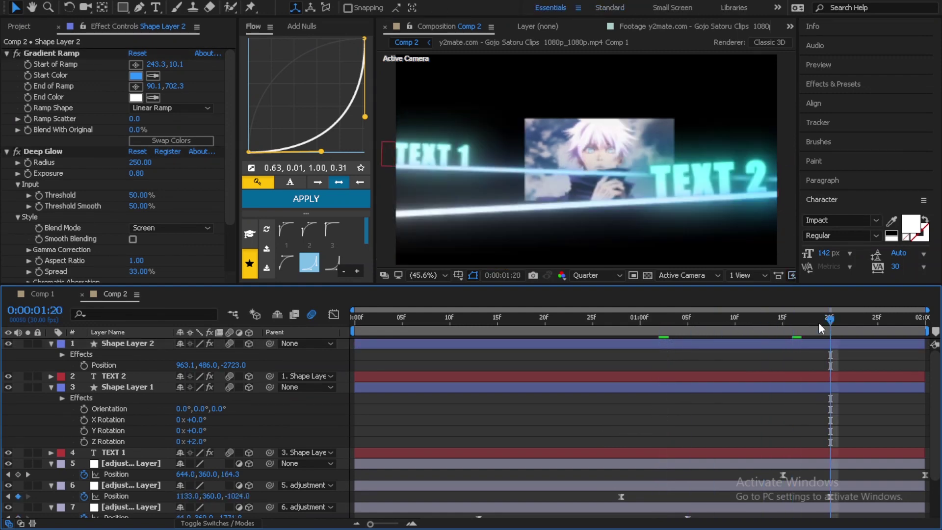
pyautogui.press('space')
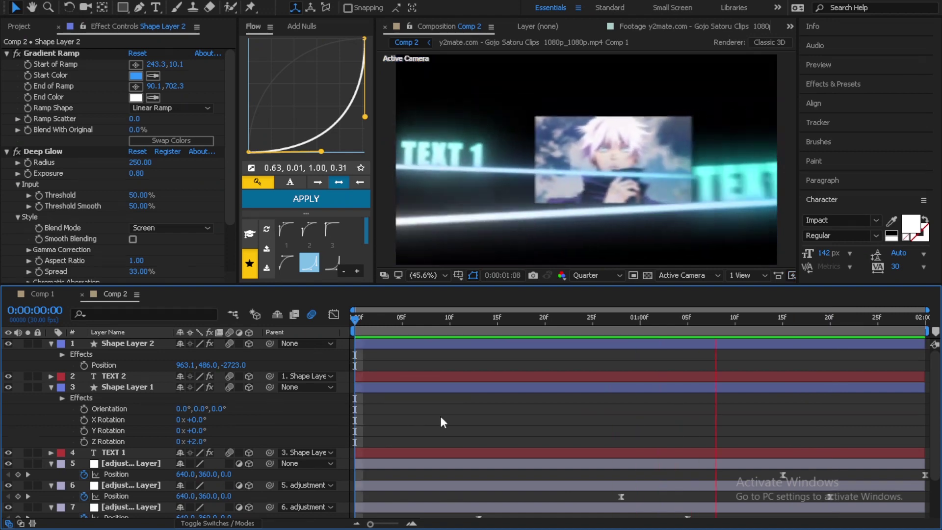